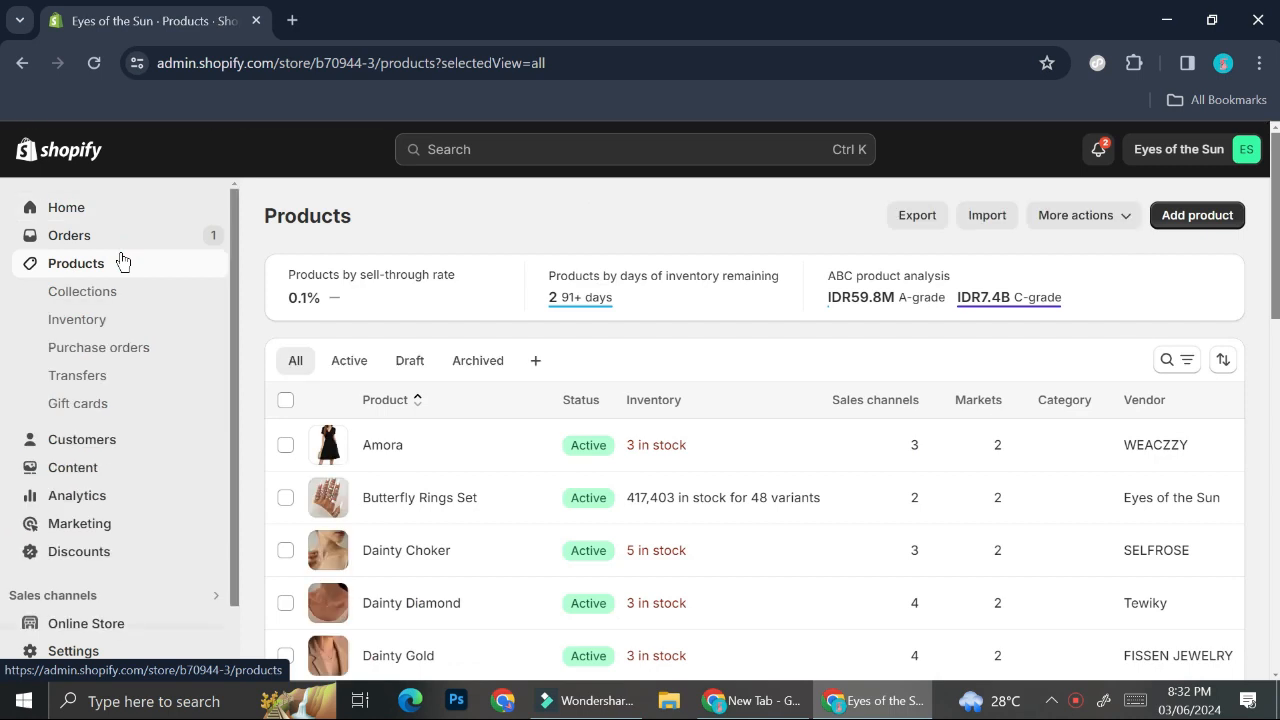
# Start adding a new product to the store and set its status to Active
pyautogui.scroll(-2, 425, 490)
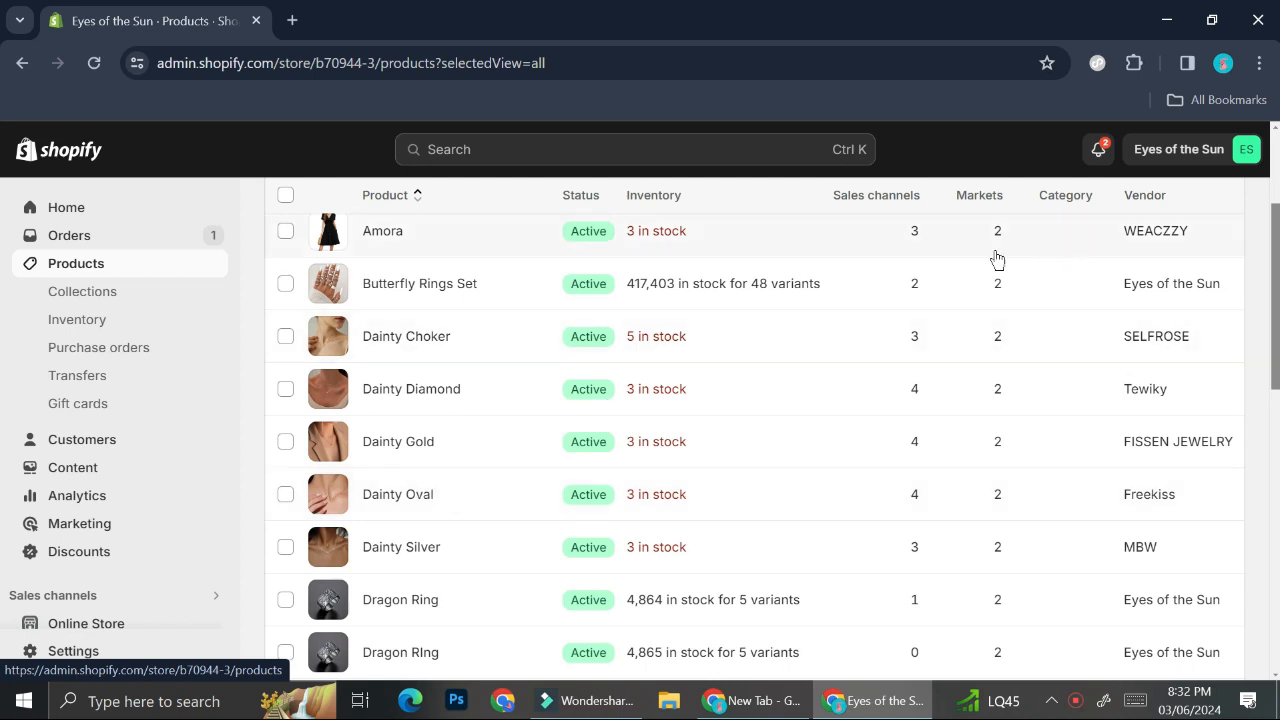
pyautogui.scroll(3, 575, 505)
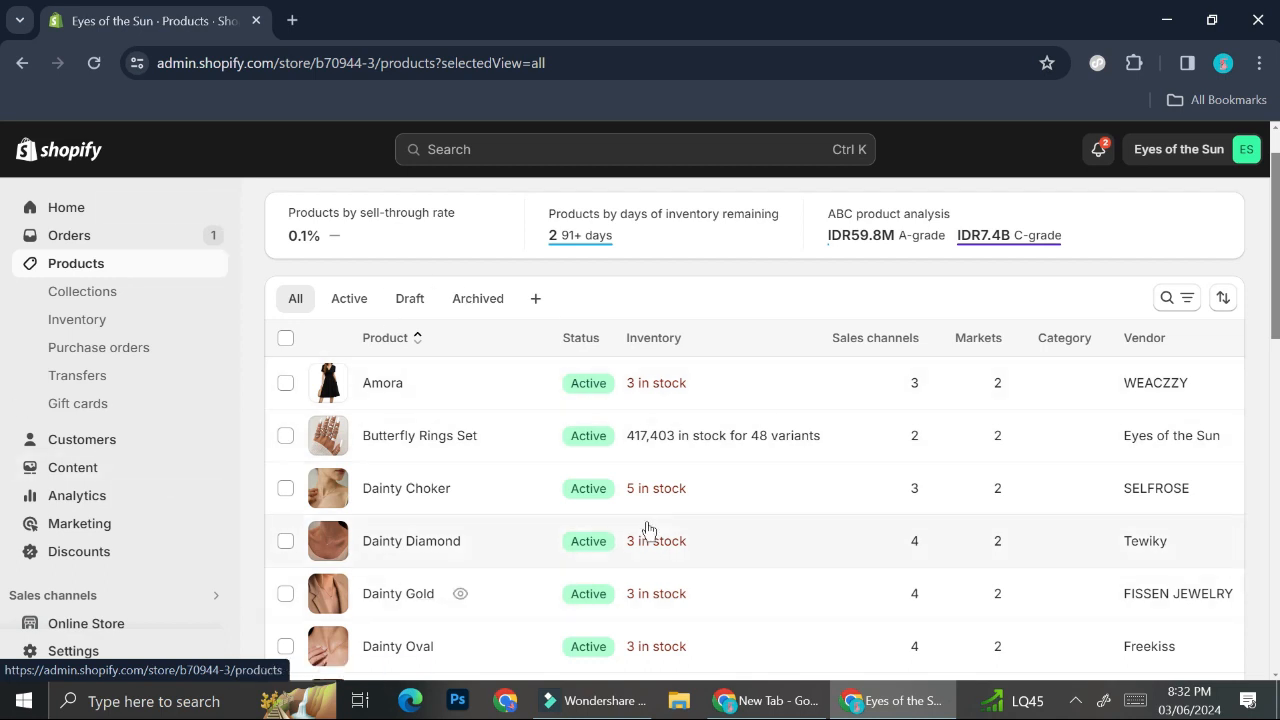
pyautogui.scroll(1, 725, 455)
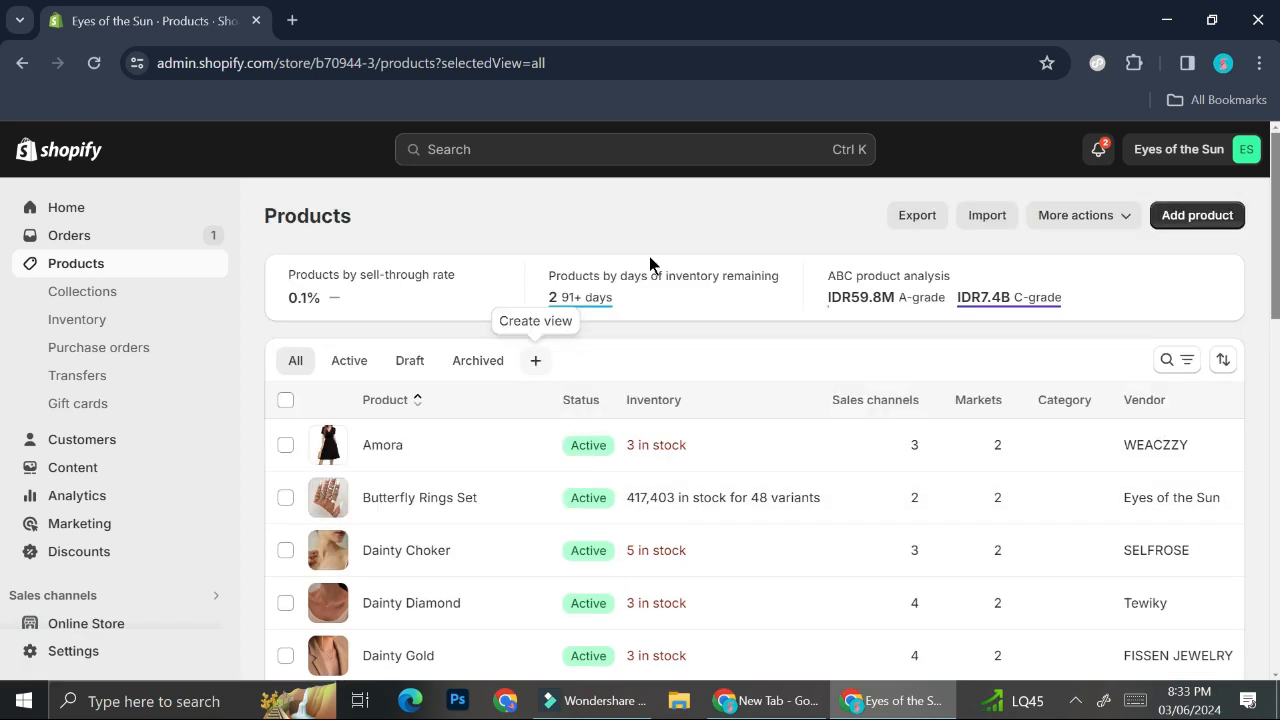
pyautogui.click(1190, 220)
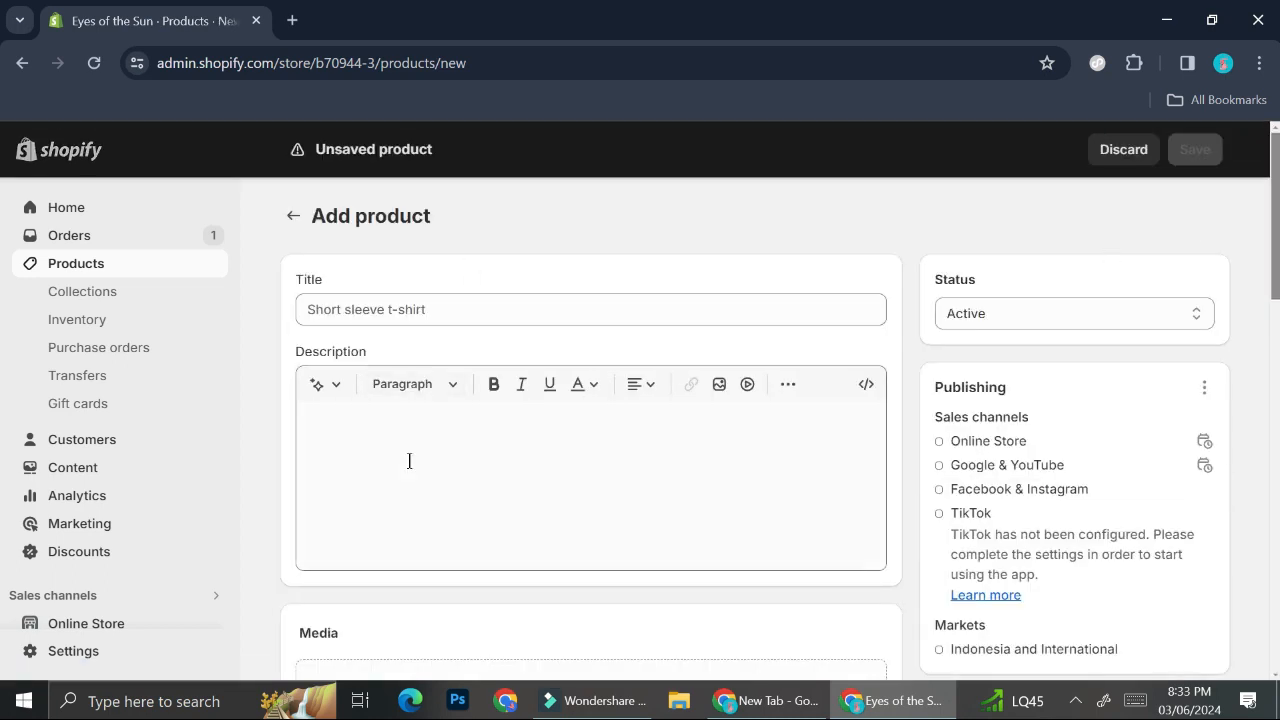
pyautogui.click(1012, 313)
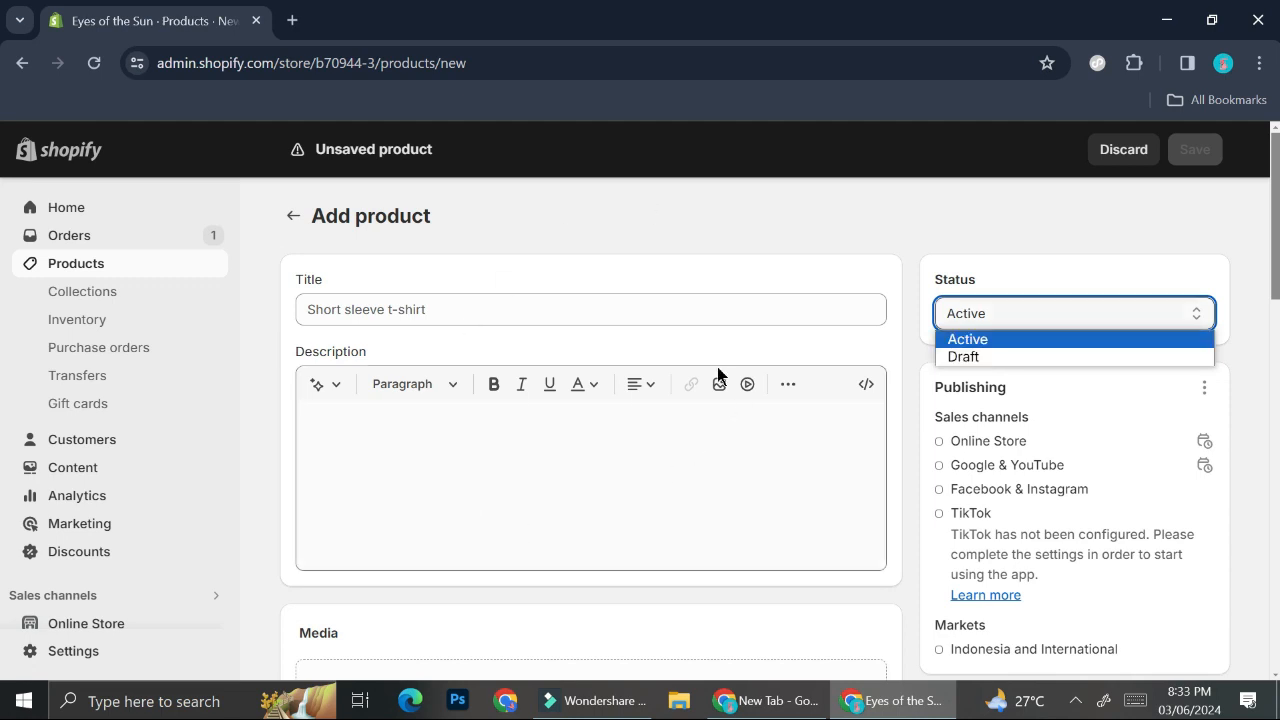
pyautogui.click(1001, 340)
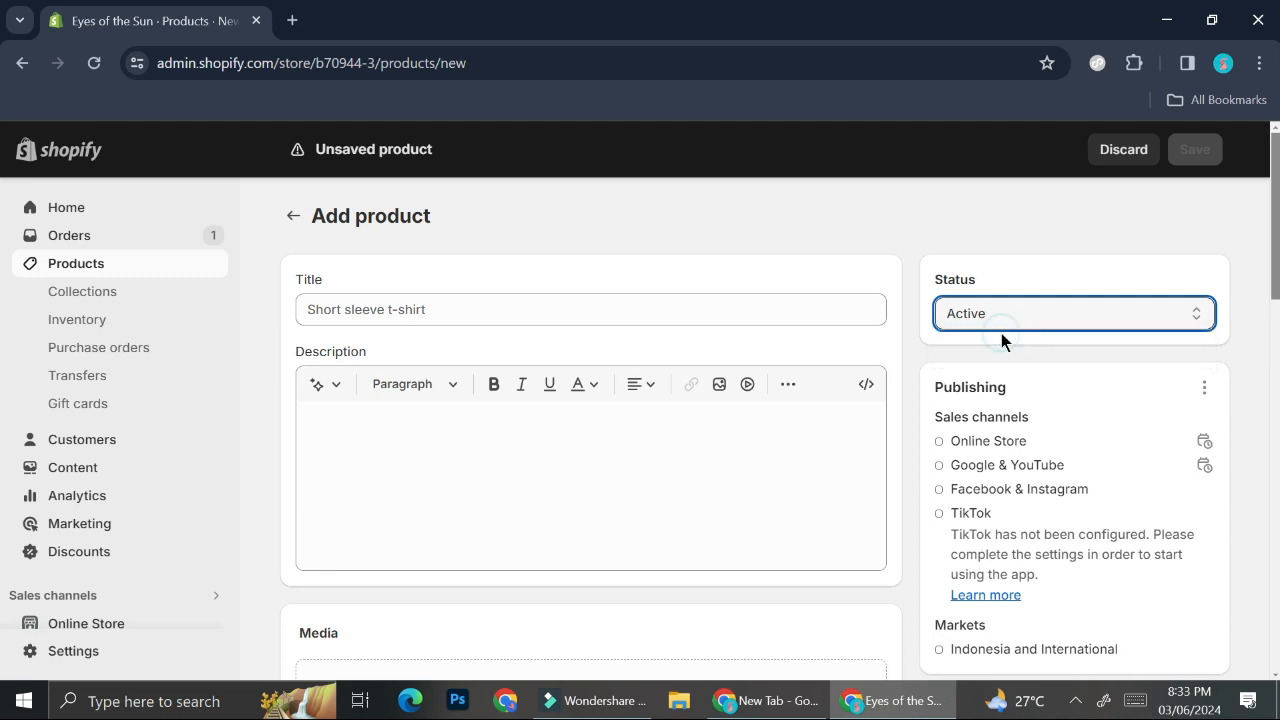
# Title the new product "Daisy Necklace" and enter "Test Product" as its description
pyautogui.click(440, 311)
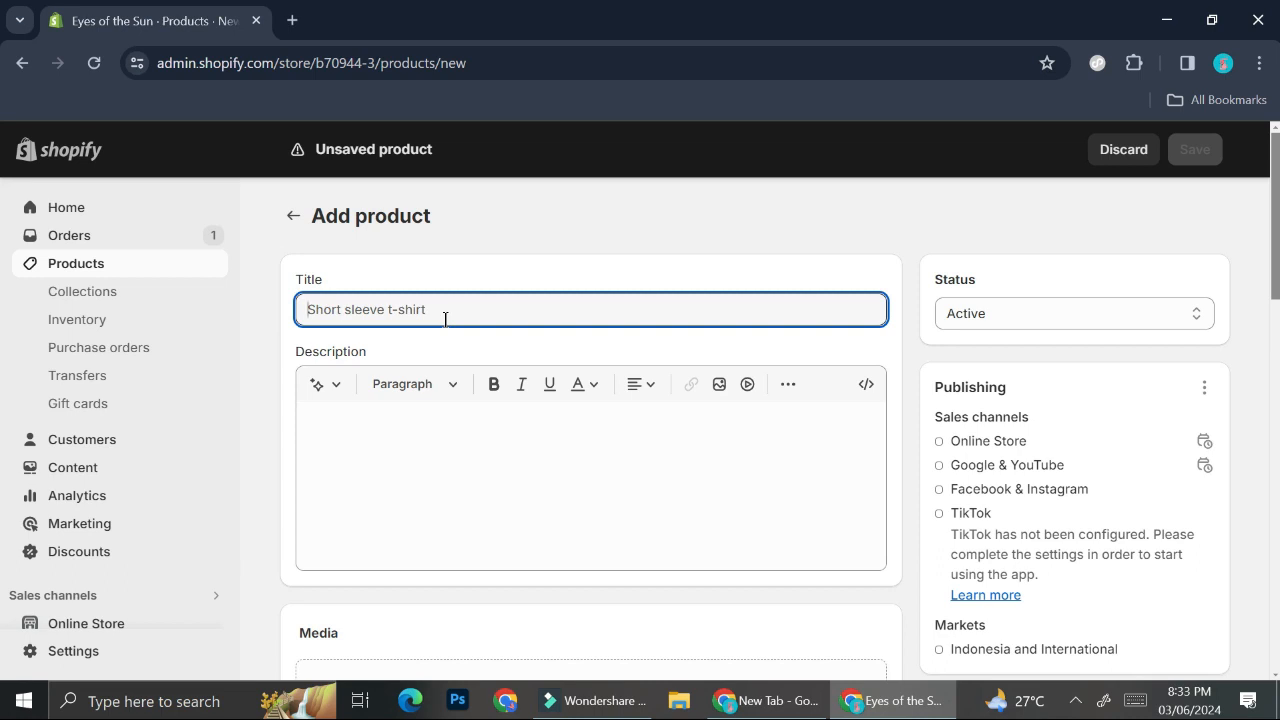
pyautogui.write('Daisy Necklace')
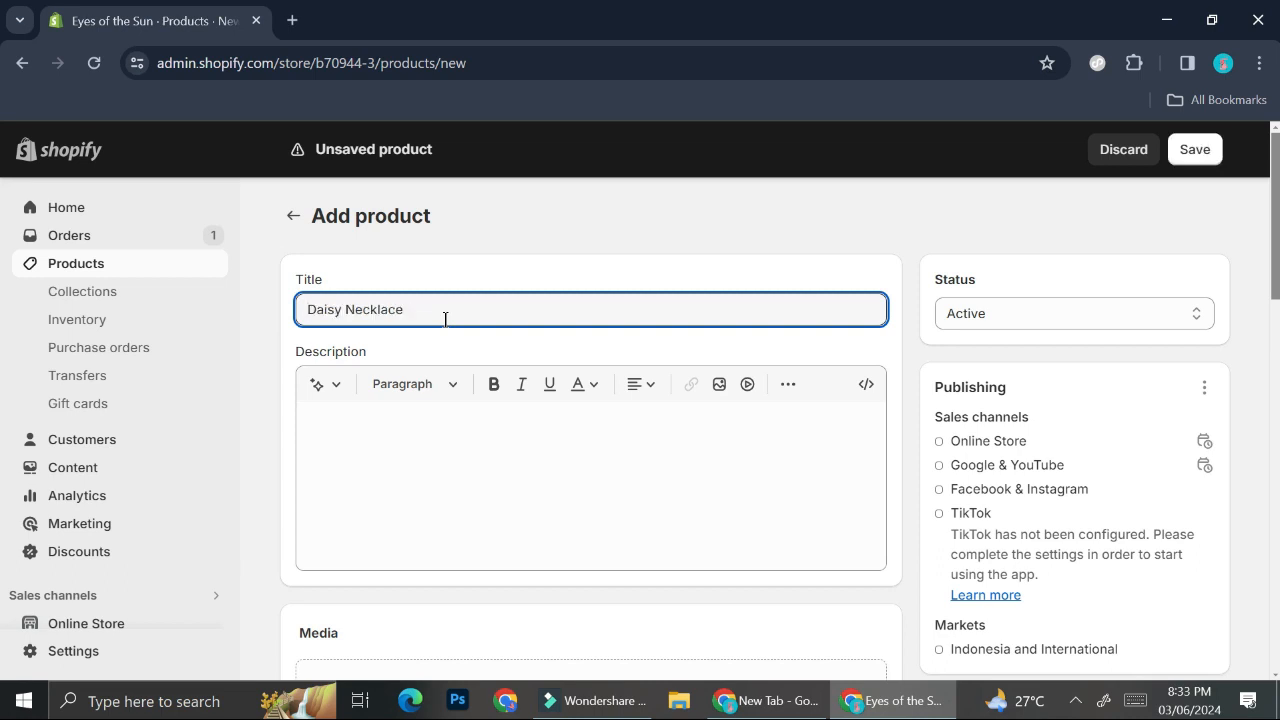
pyautogui.click(428, 451)
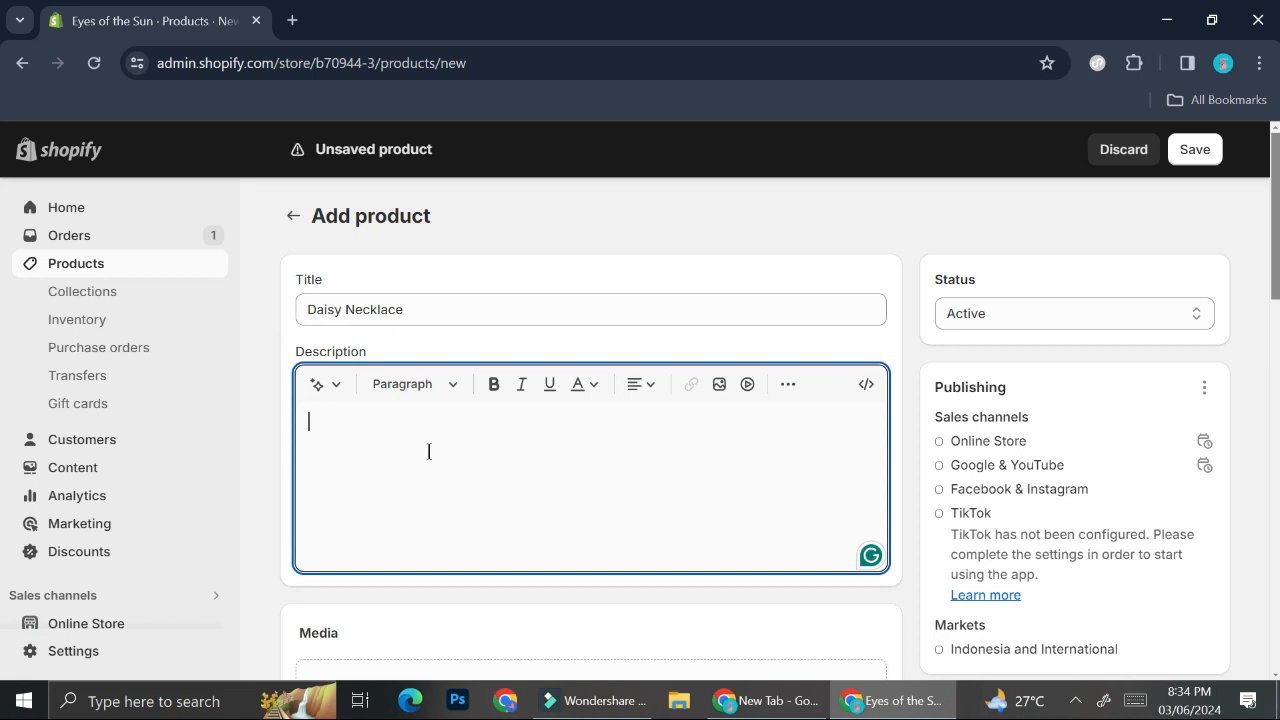
pyautogui.write('Test Product')
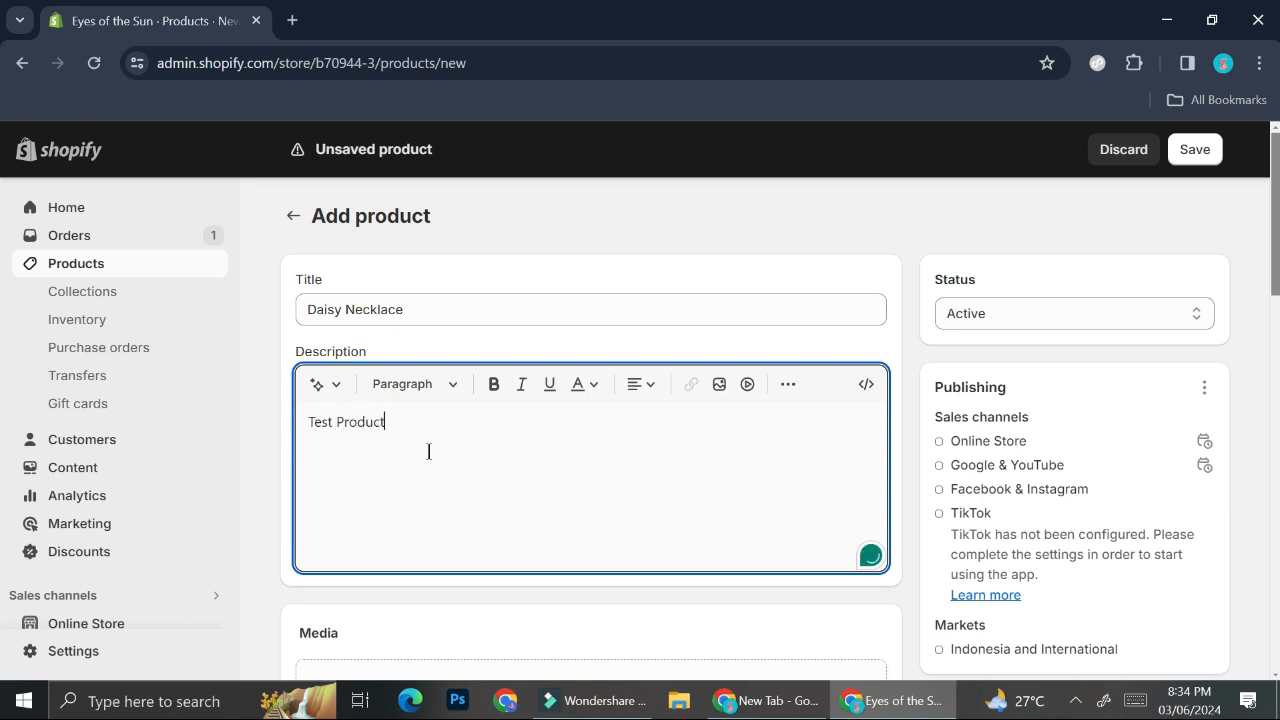
# Upload the photo of the daisy necklace from the Downloads folder as the product's media
pyautogui.scroll(-3, 428, 451)
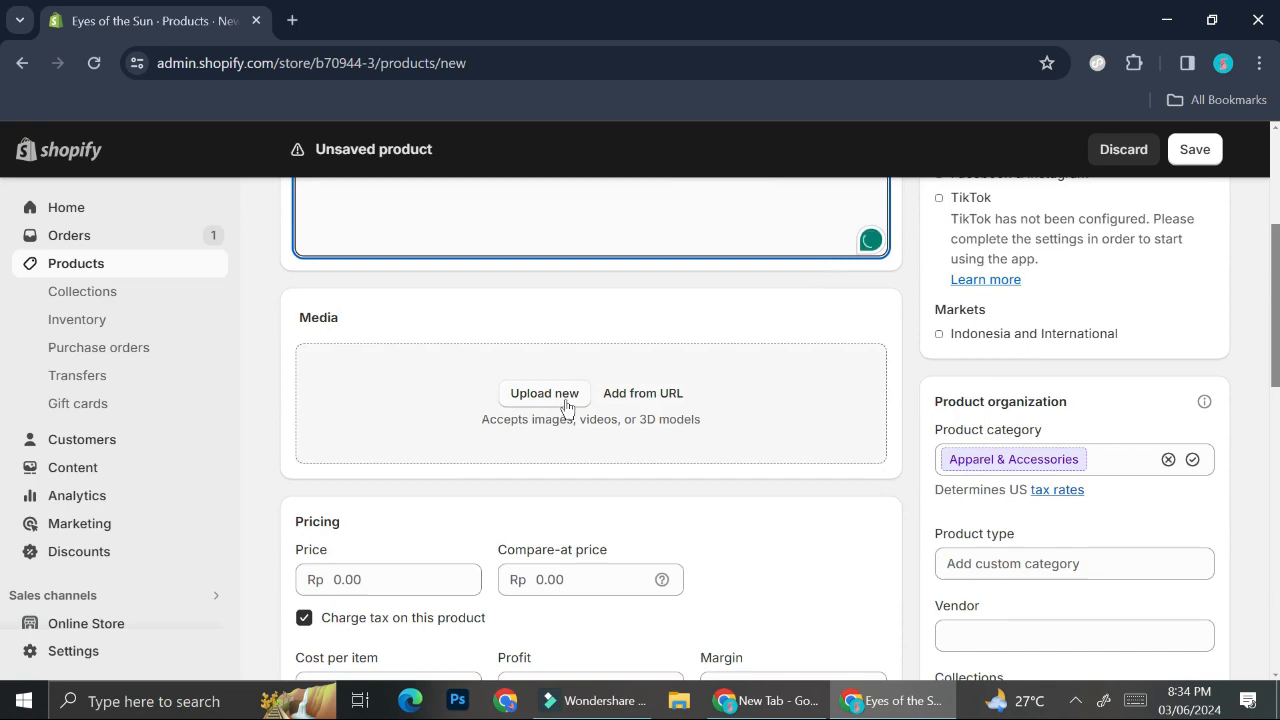
pyautogui.click(566, 404)
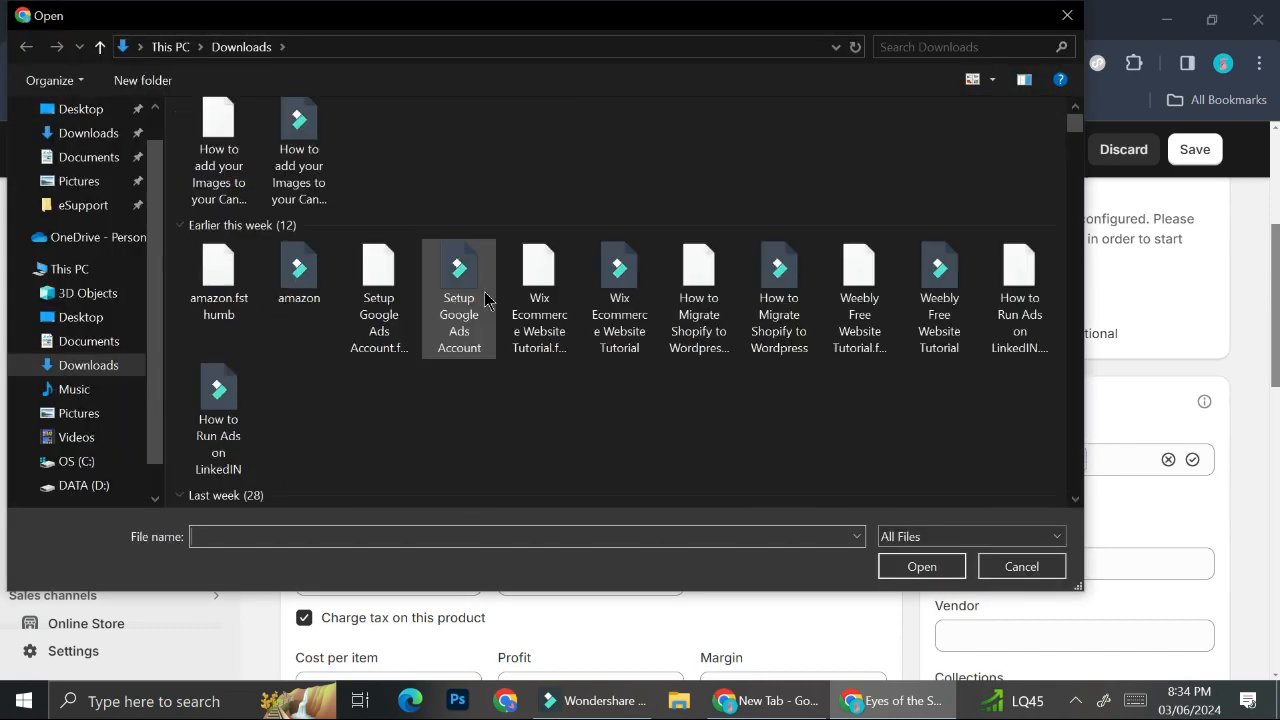
pyautogui.scroll(-10, 487, 298)
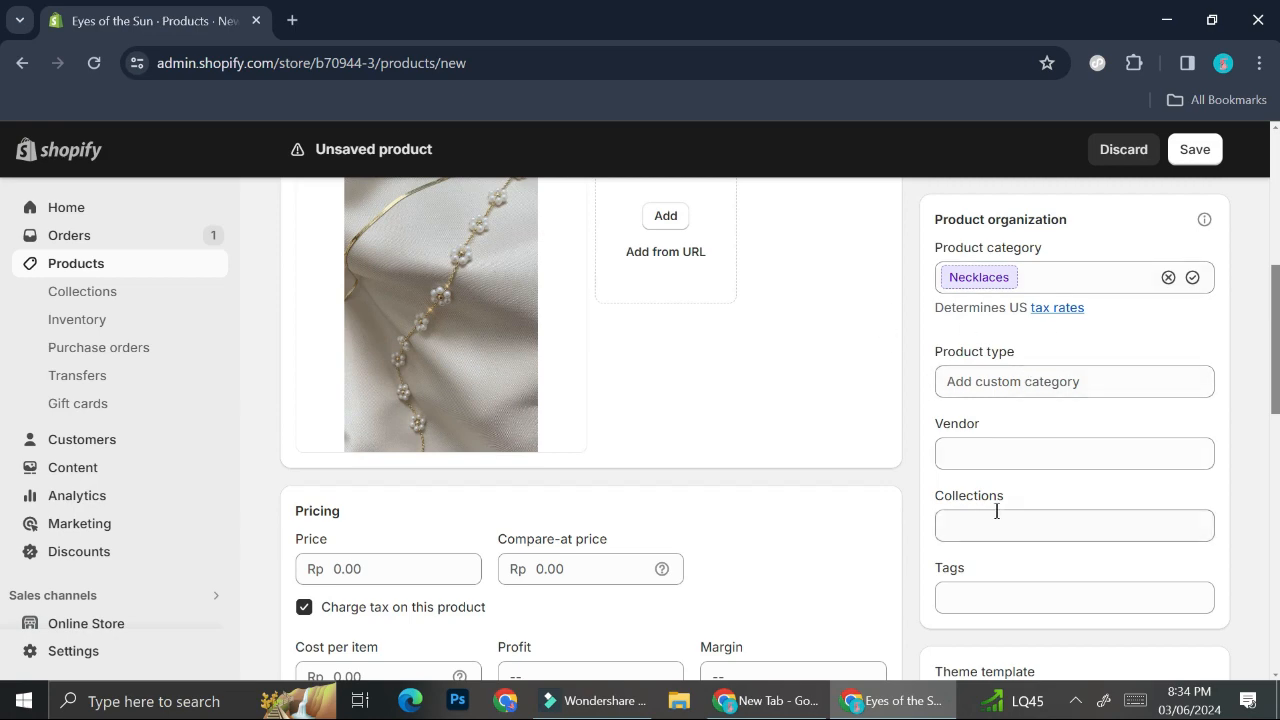
# Set the product's price to Rp 10,000 and its cost per item to Rp 5,000
pyautogui.scroll(-1, 971, 595)
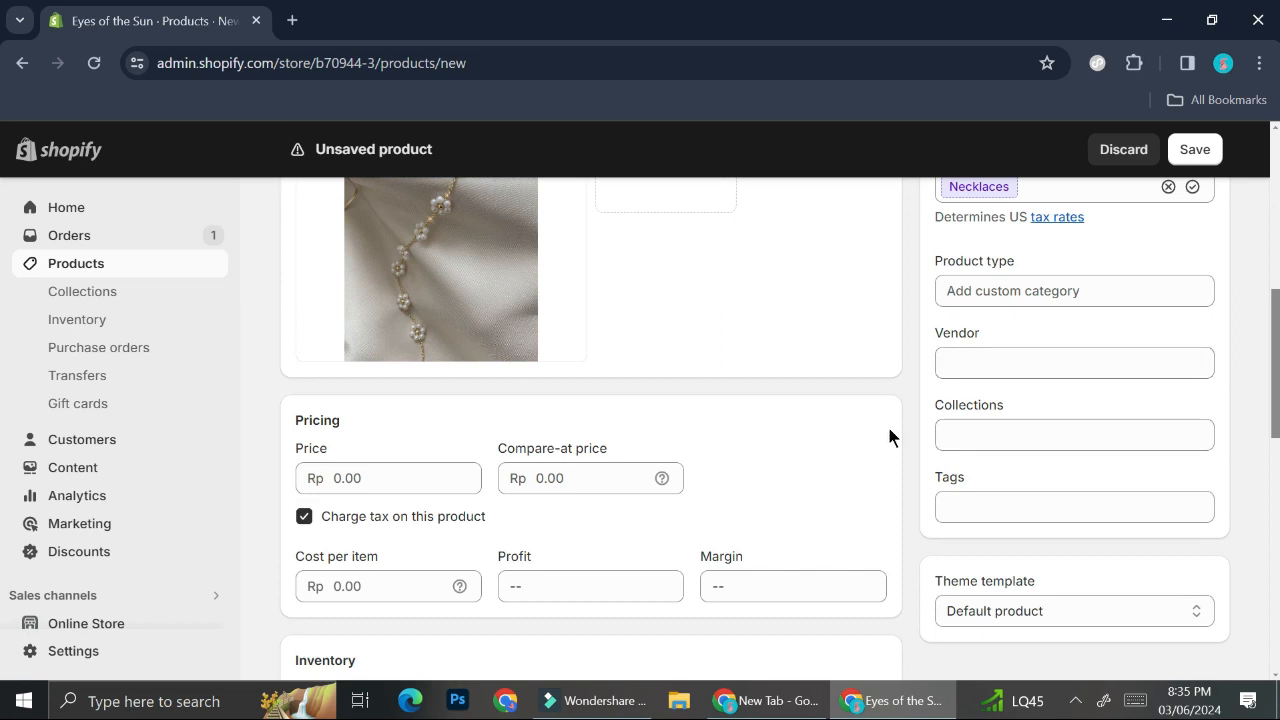
pyautogui.scroll(-2, 889, 437)
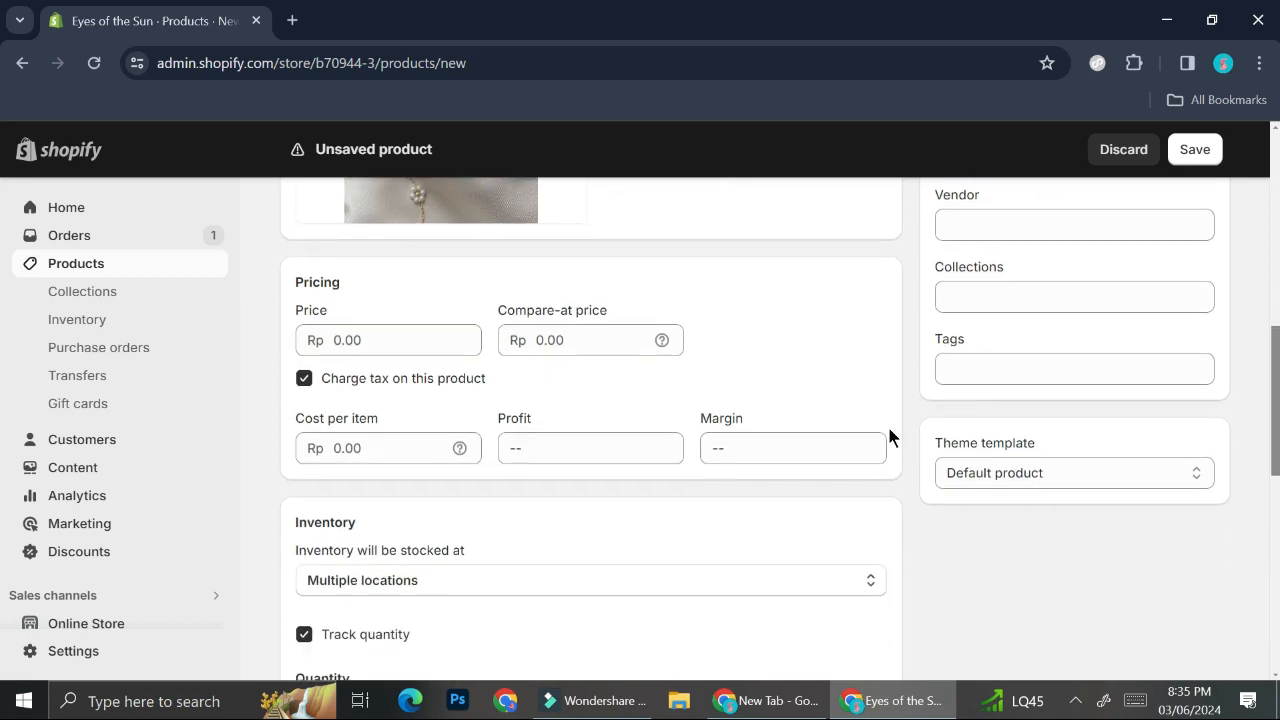
pyautogui.click(336, 340)
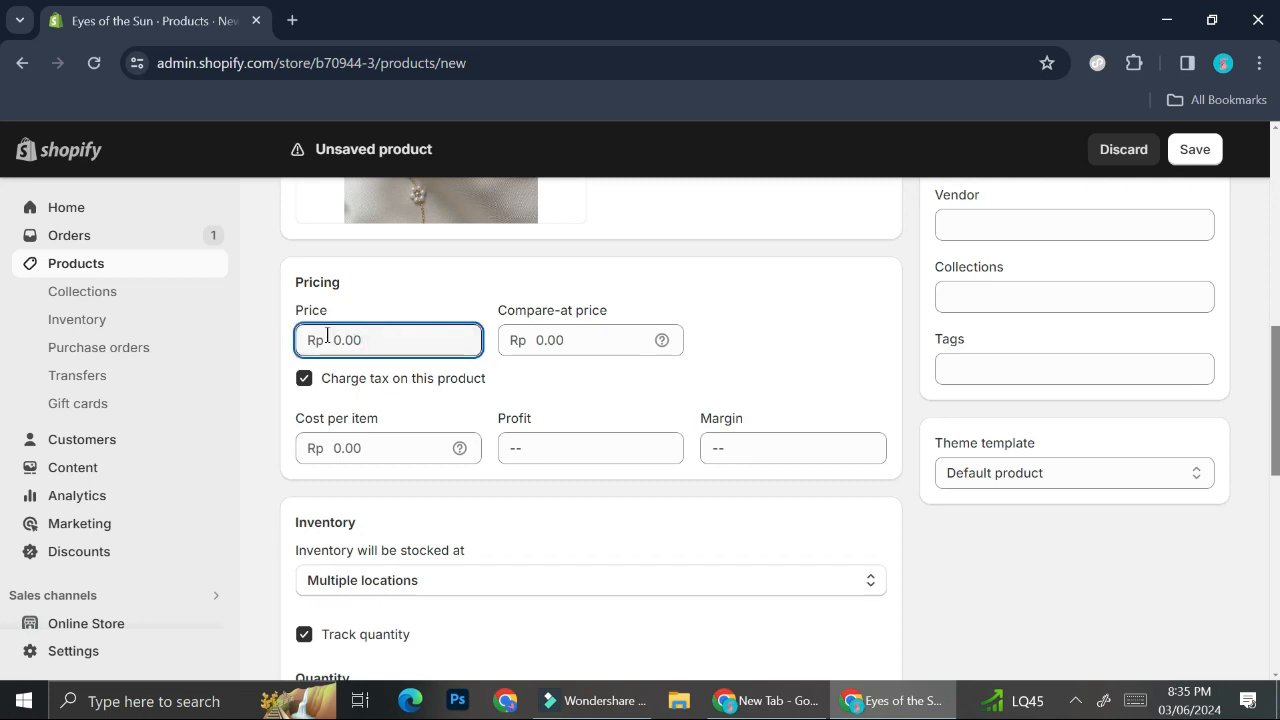
pyautogui.write('10000')
pyautogui.click(630, 425)
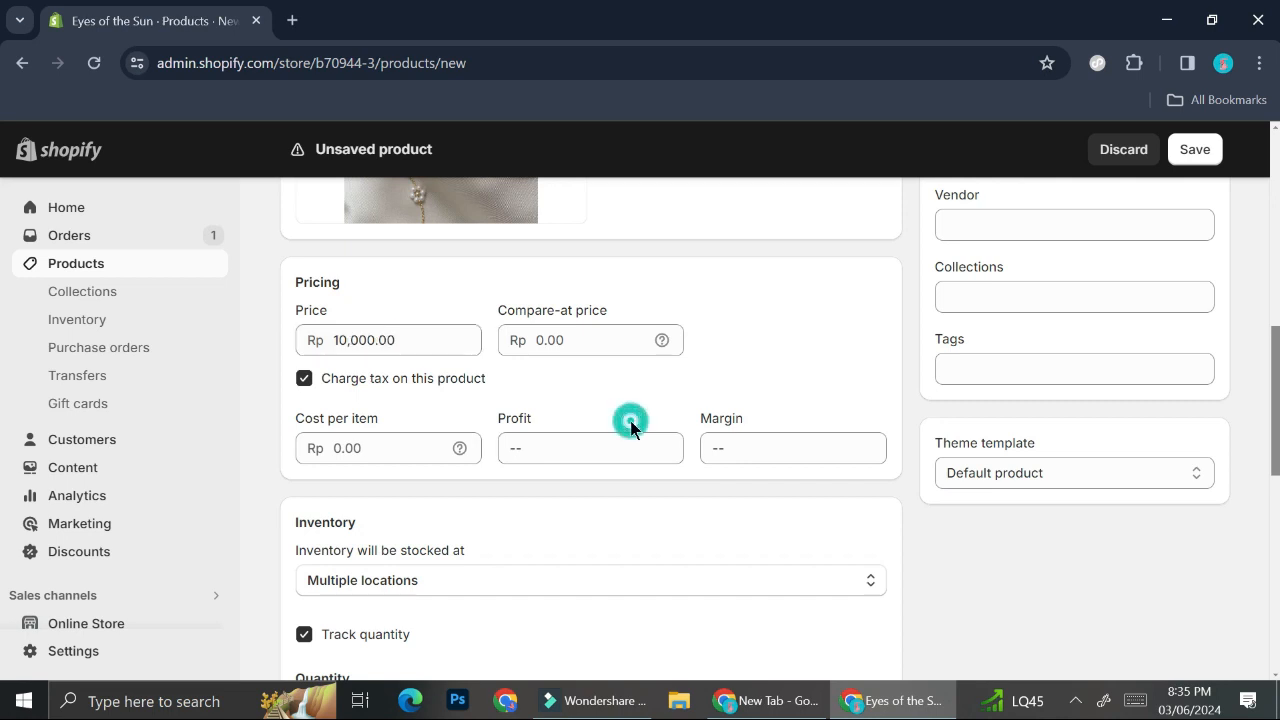
pyautogui.click(398, 445)
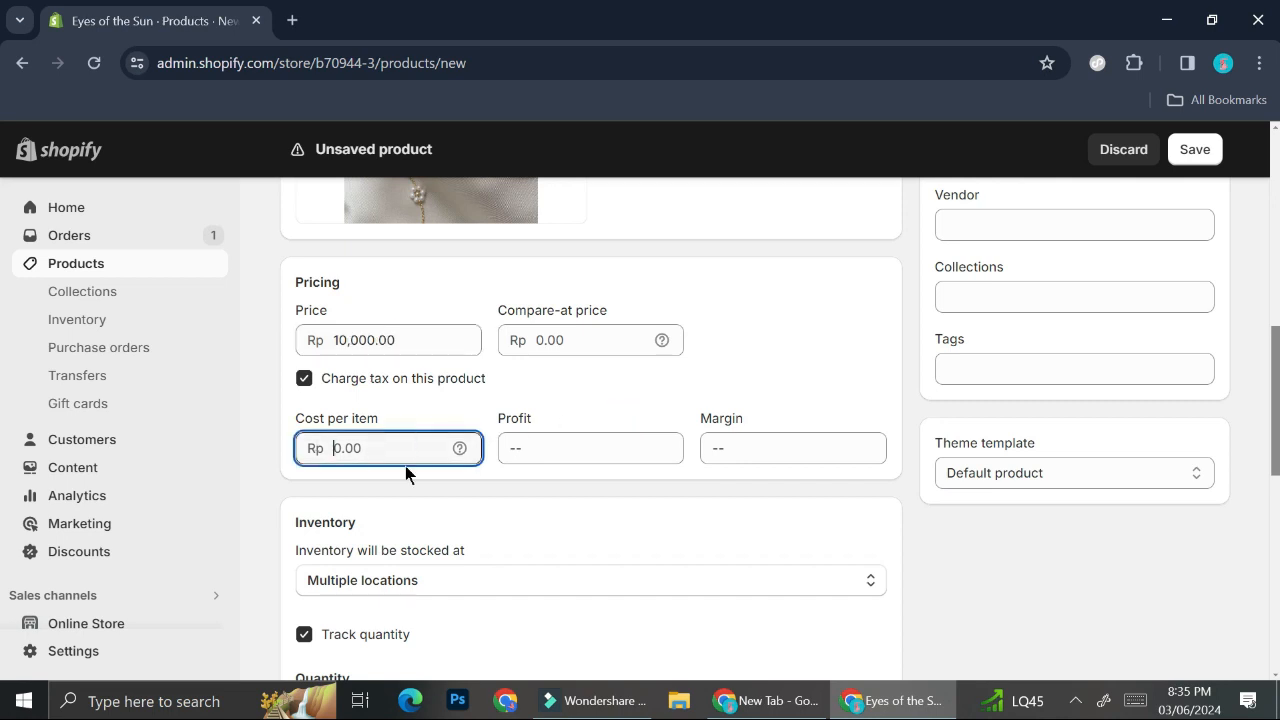
pyautogui.write('50000')
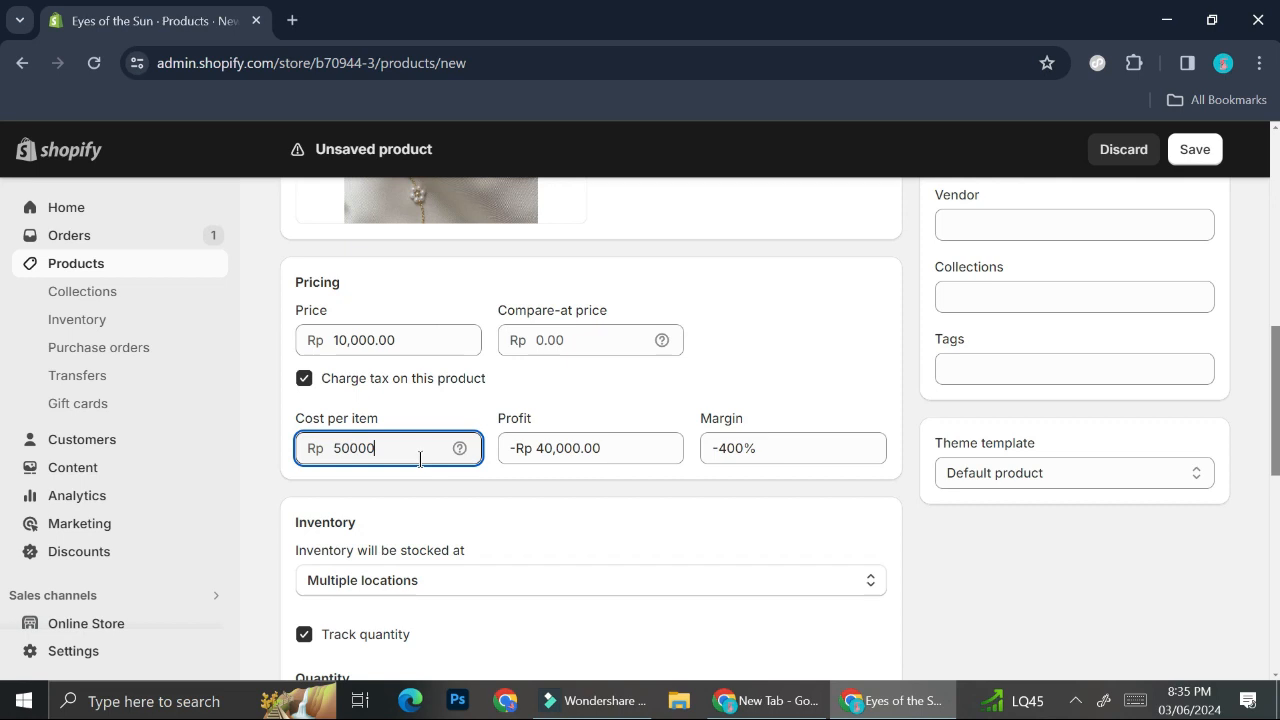
pyautogui.press('BackSpace')
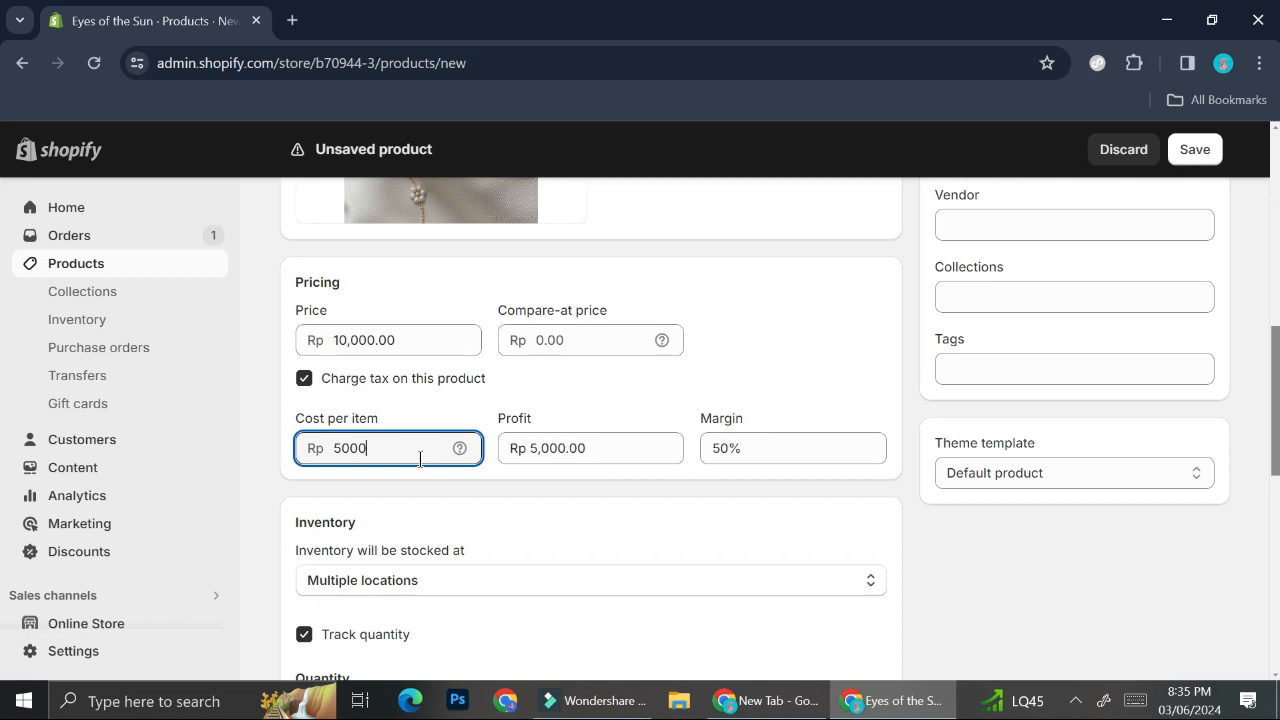
# Save the Daisy Necklace product and find it in the product list
pyautogui.scroll(-1, 420, 459)
pyautogui.scroll(-10, 420, 466)
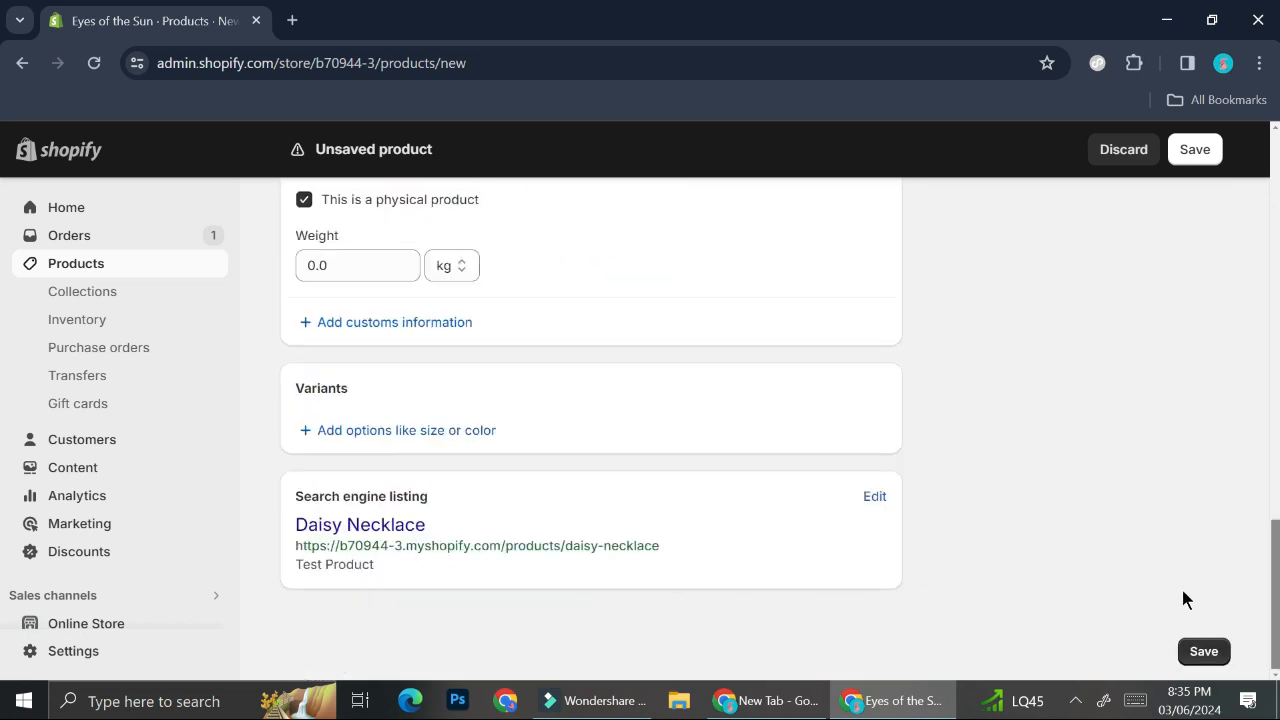
pyautogui.click(1206, 650)
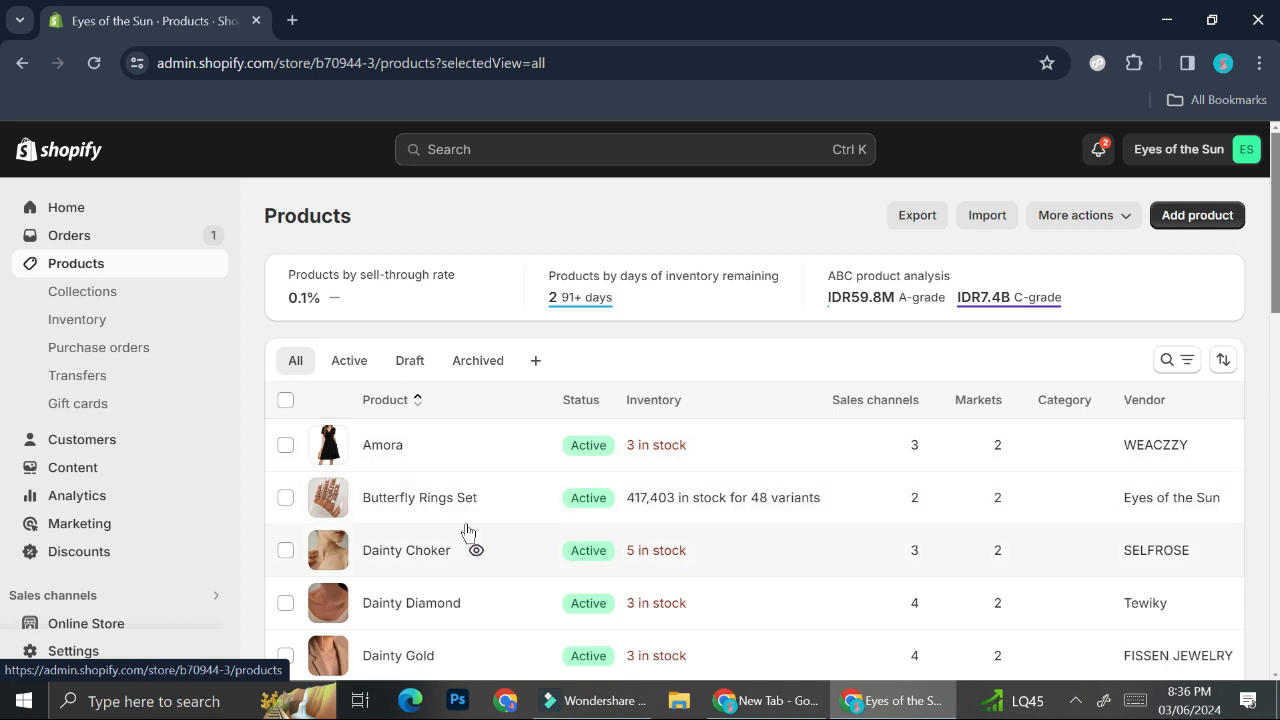
pyautogui.scroll(-2, 467, 532)
pyautogui.scroll(-2, 466, 531)
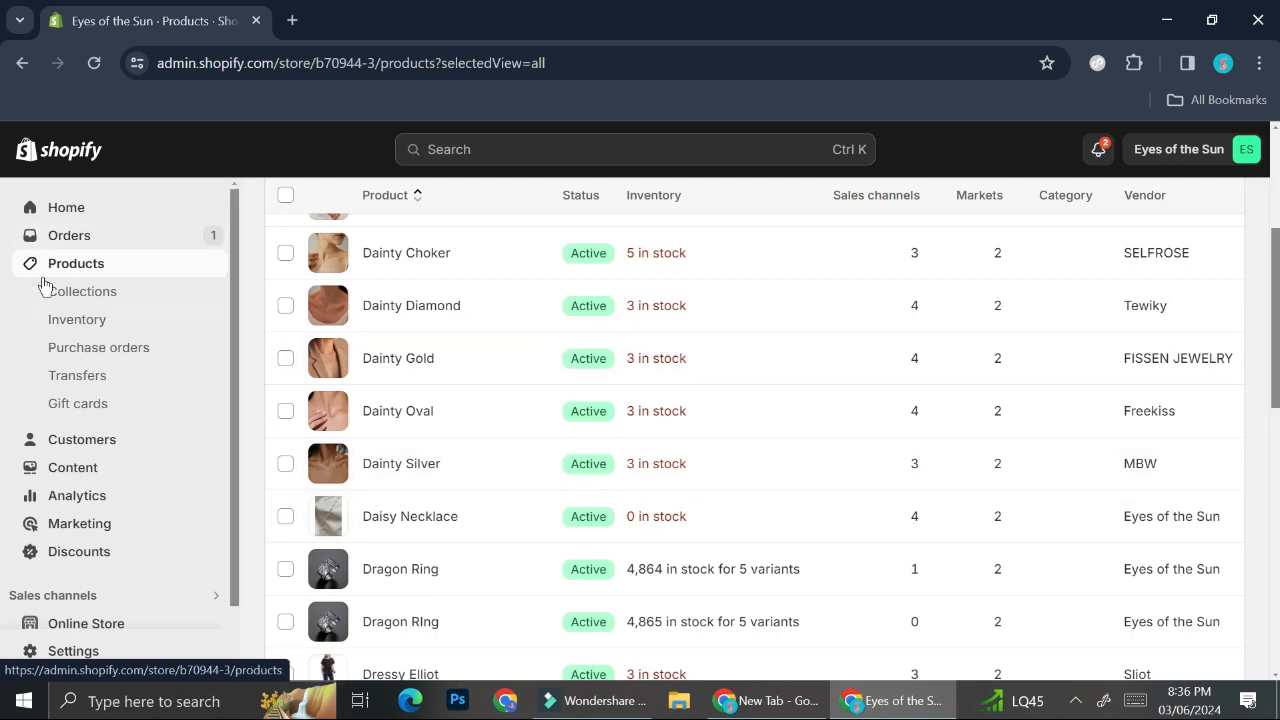
# In the store inventory, set the Daisy Necklace's available quantity to 10 and save the change
pyautogui.click(52, 326)
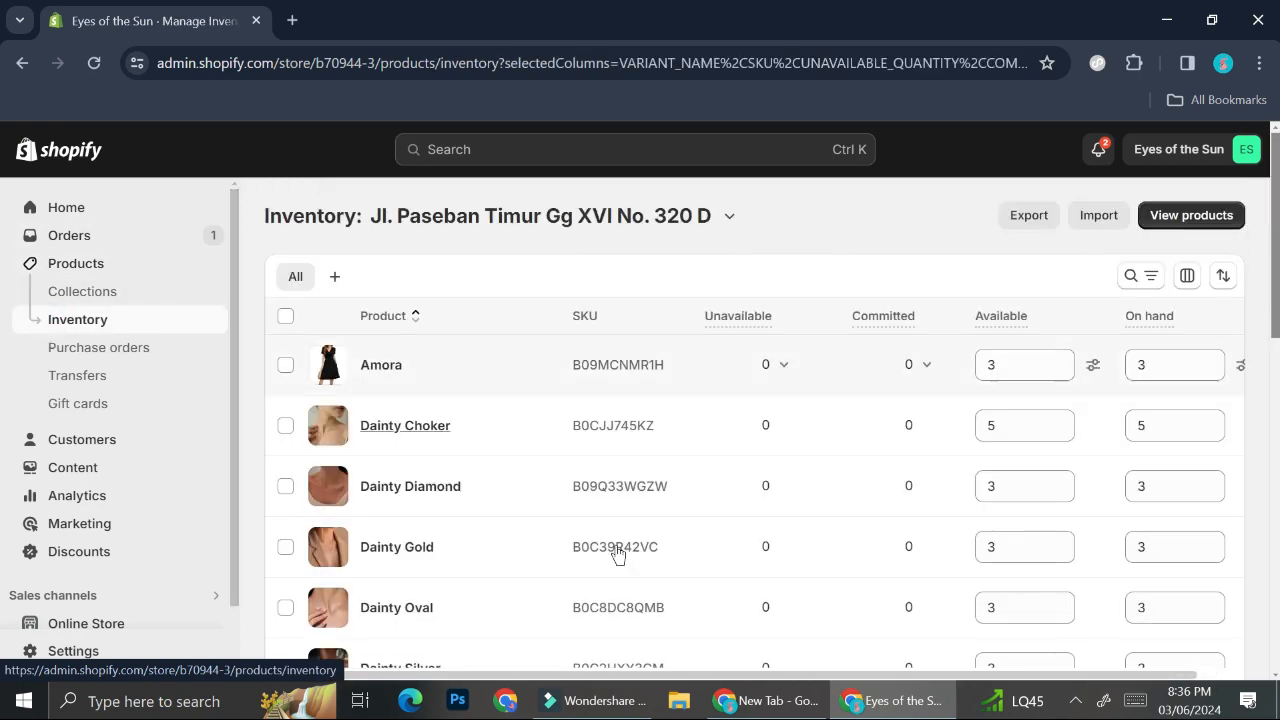
pyautogui.scroll(-3, 620, 552)
pyautogui.scroll(-1, 620, 555)
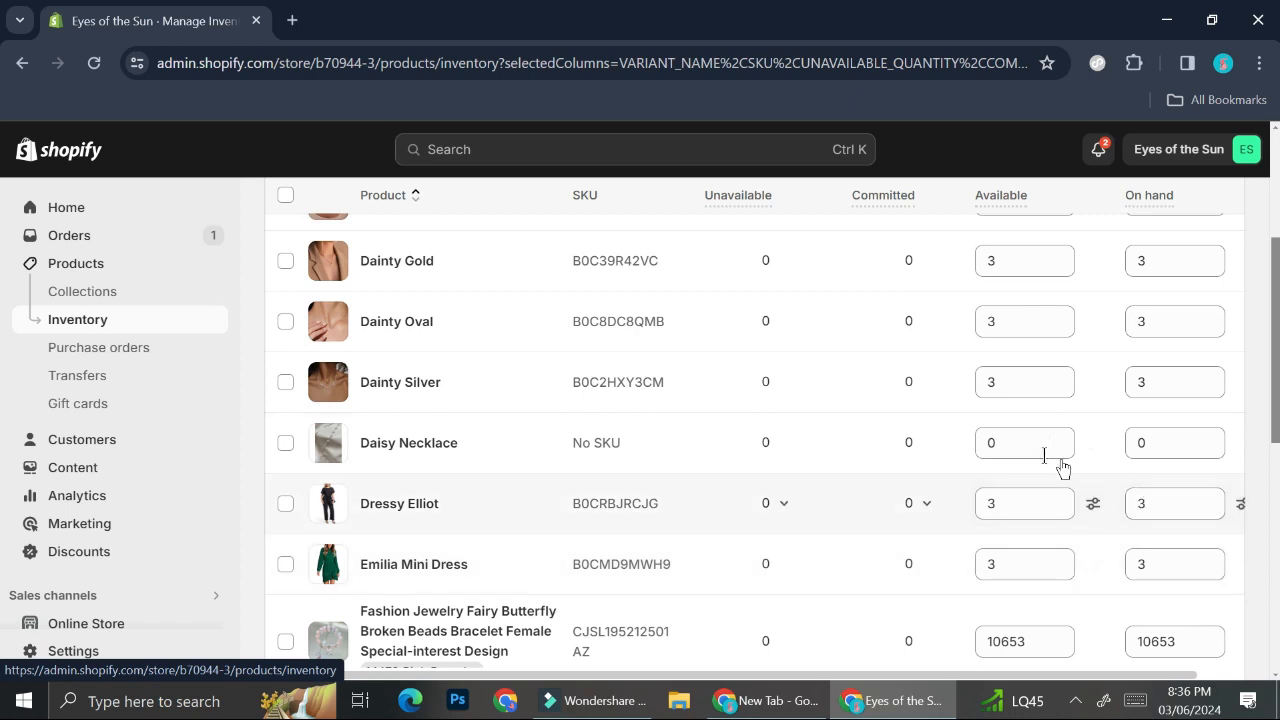
pyautogui.click(1035, 443)
pyautogui.write('10')
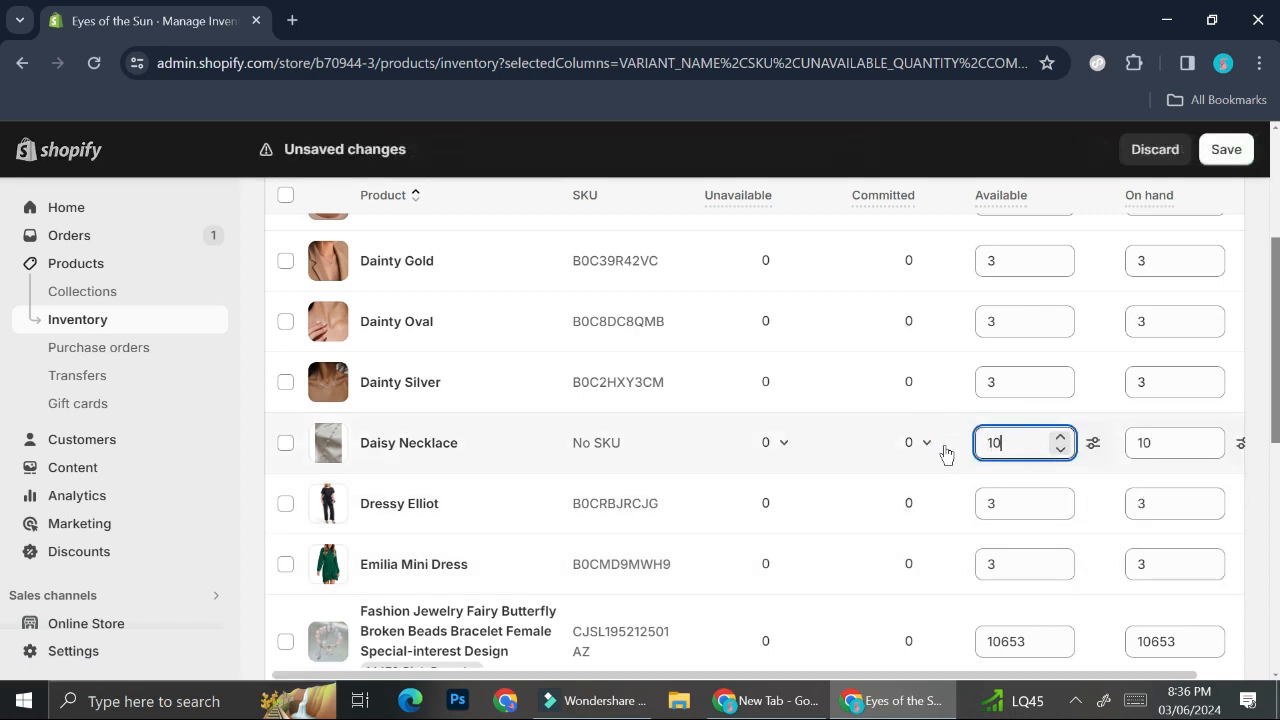
pyautogui.press('Return')
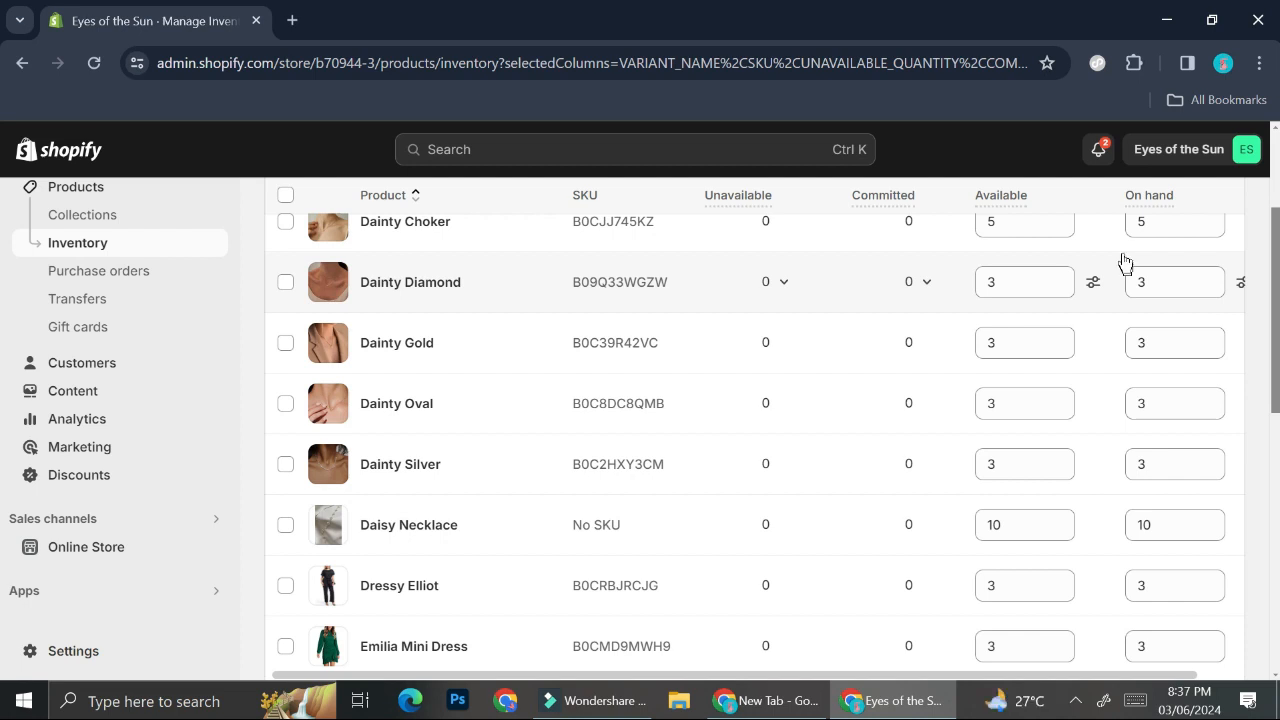
# View the live online store, browse its product catalogue and examine the Daisy Necklace product page
pyautogui.click(138, 557)
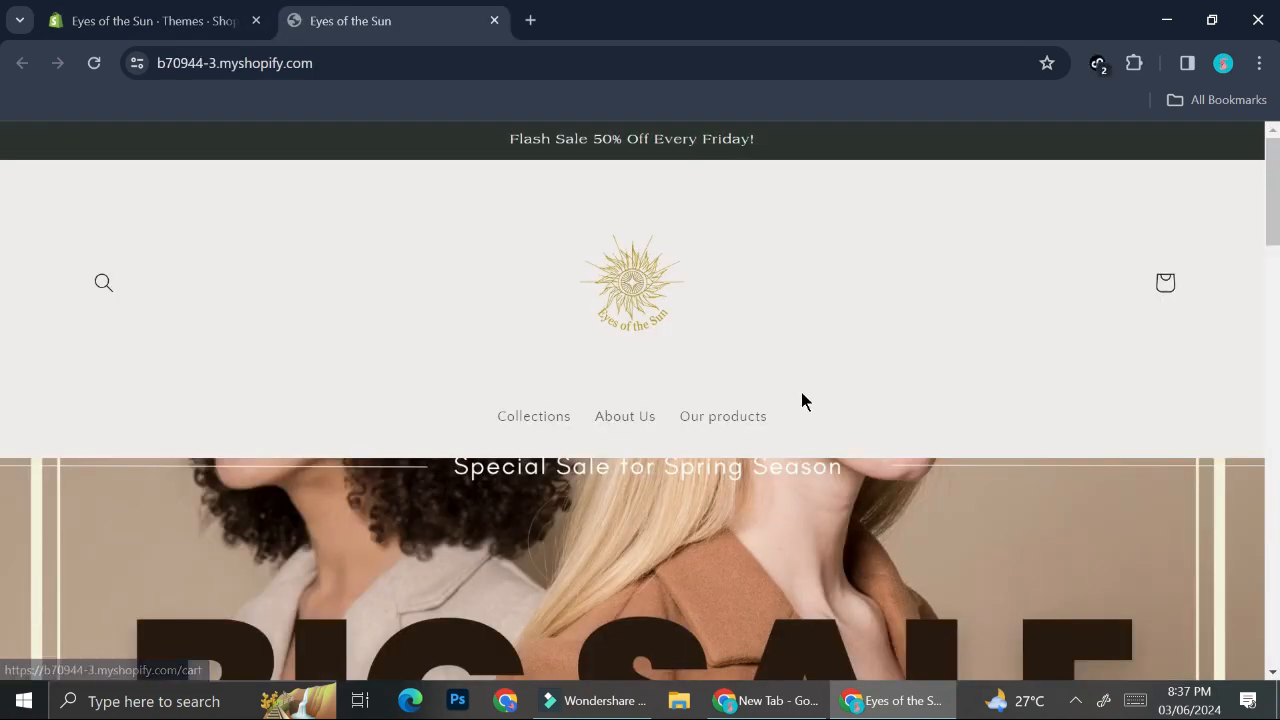
pyautogui.scroll(-2, 801, 394)
pyautogui.click(729, 262)
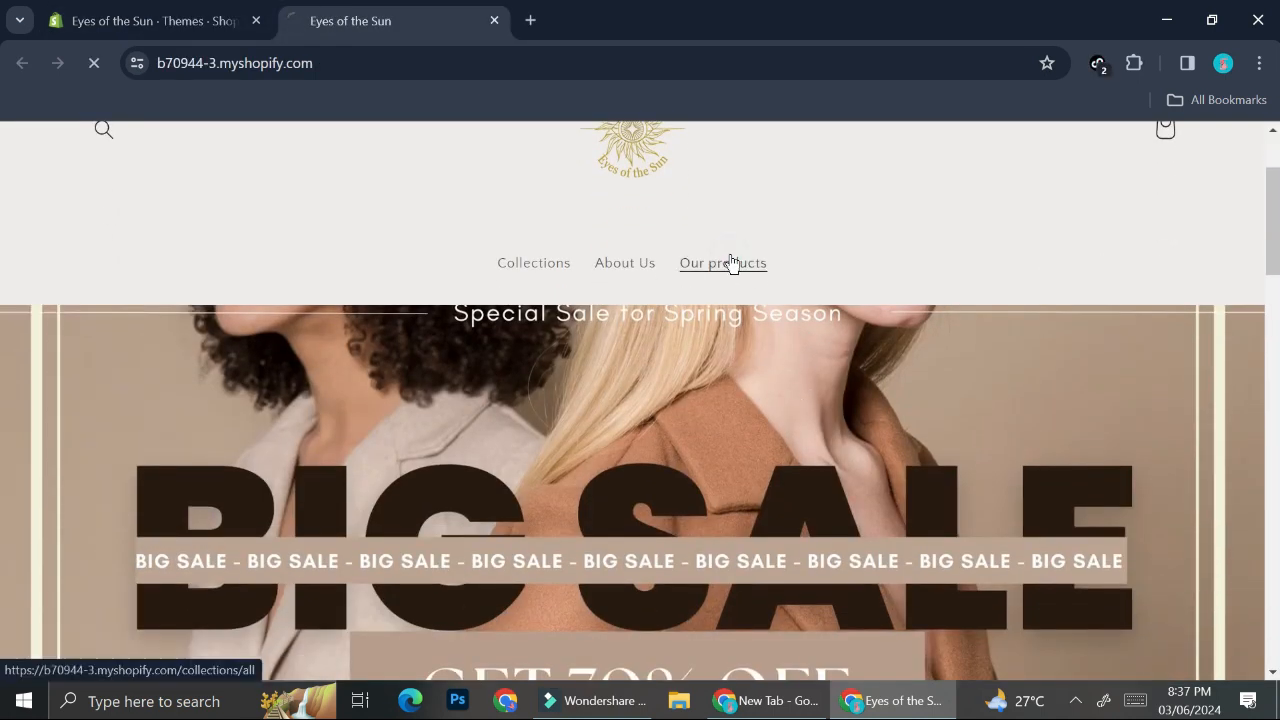
pyautogui.scroll(-10, 637, 533)
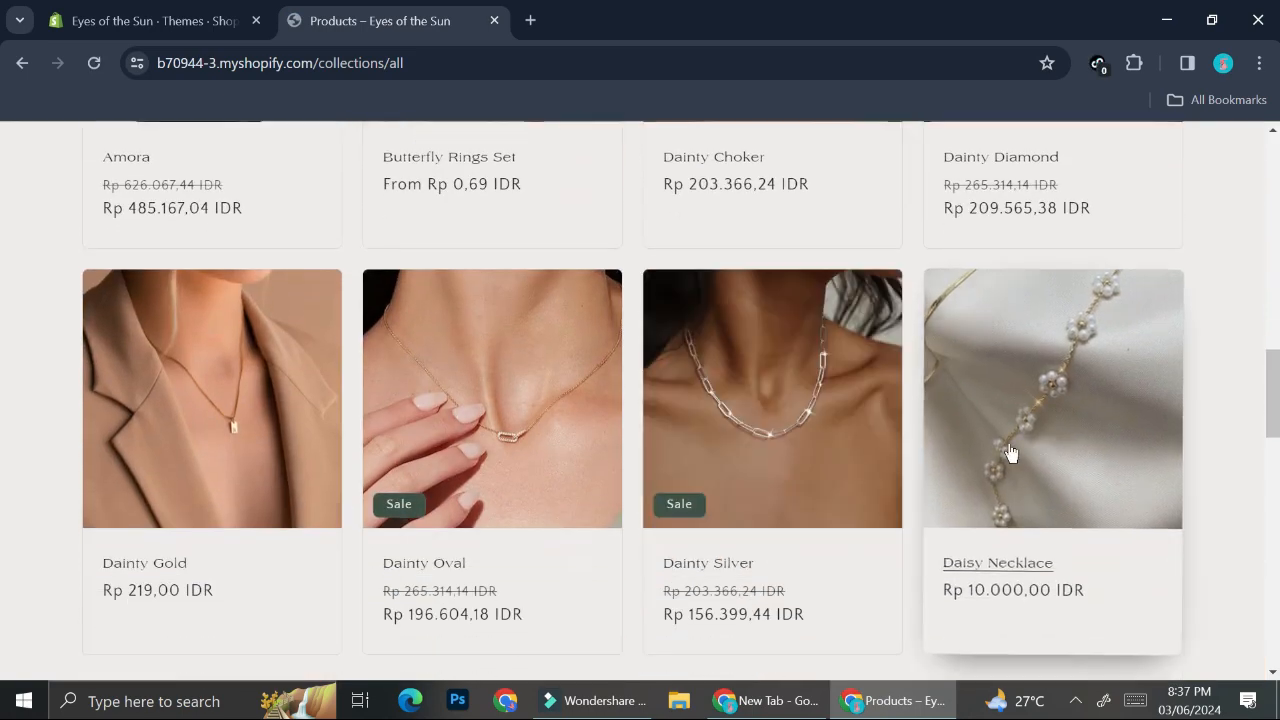
pyautogui.click(1024, 481)
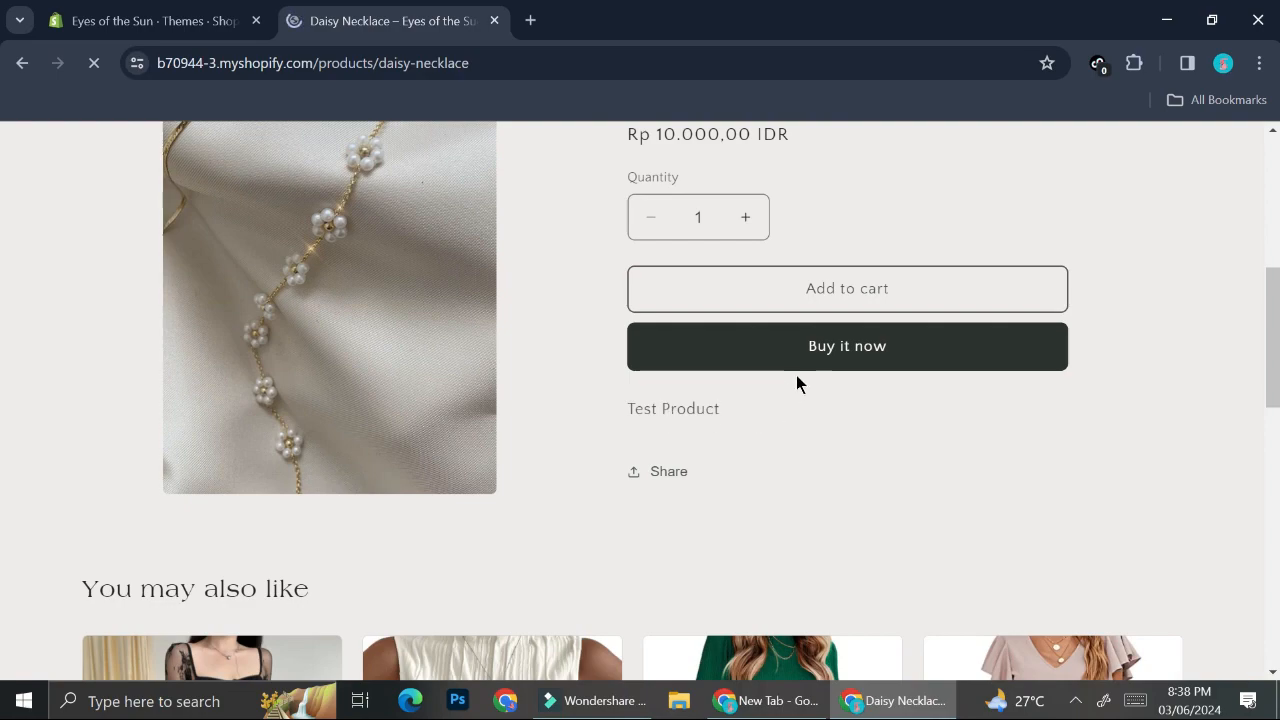
pyautogui.scroll(-2, 708, 502)
pyautogui.scroll(3, 708, 494)
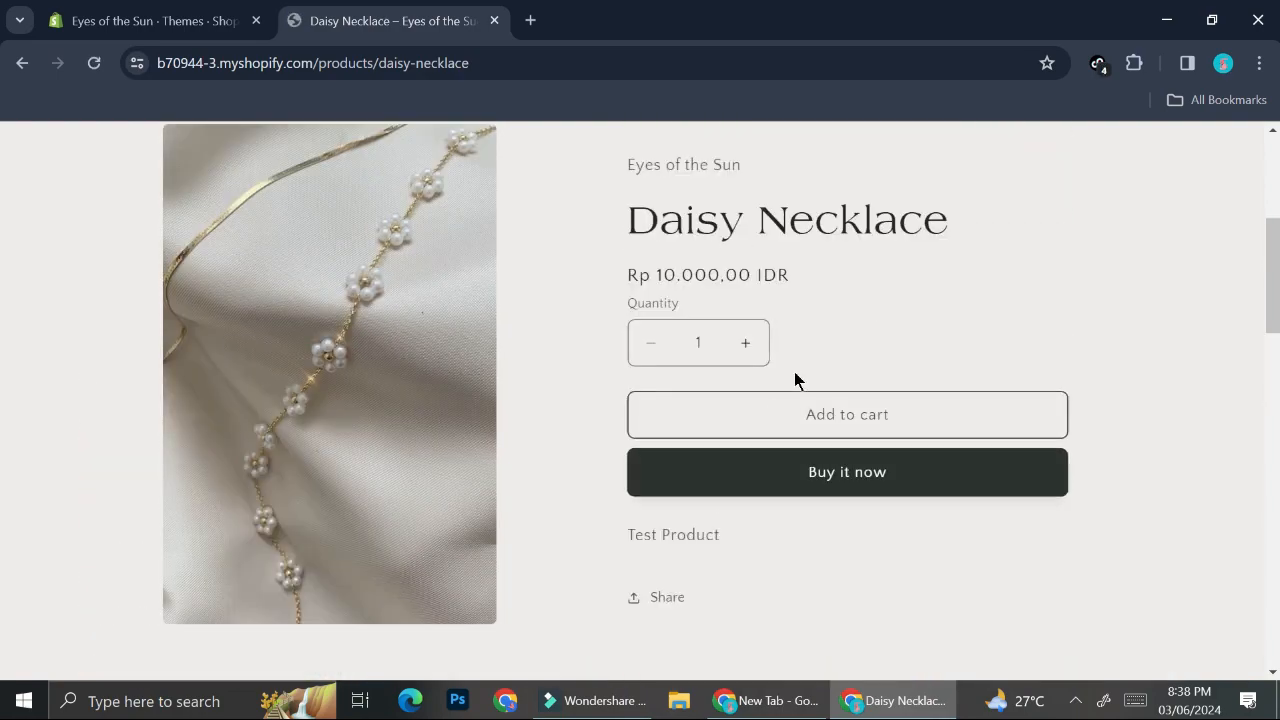
# Buy one Daisy Necklace immediately from its product page and go through the checkout form
pyautogui.click(778, 459)
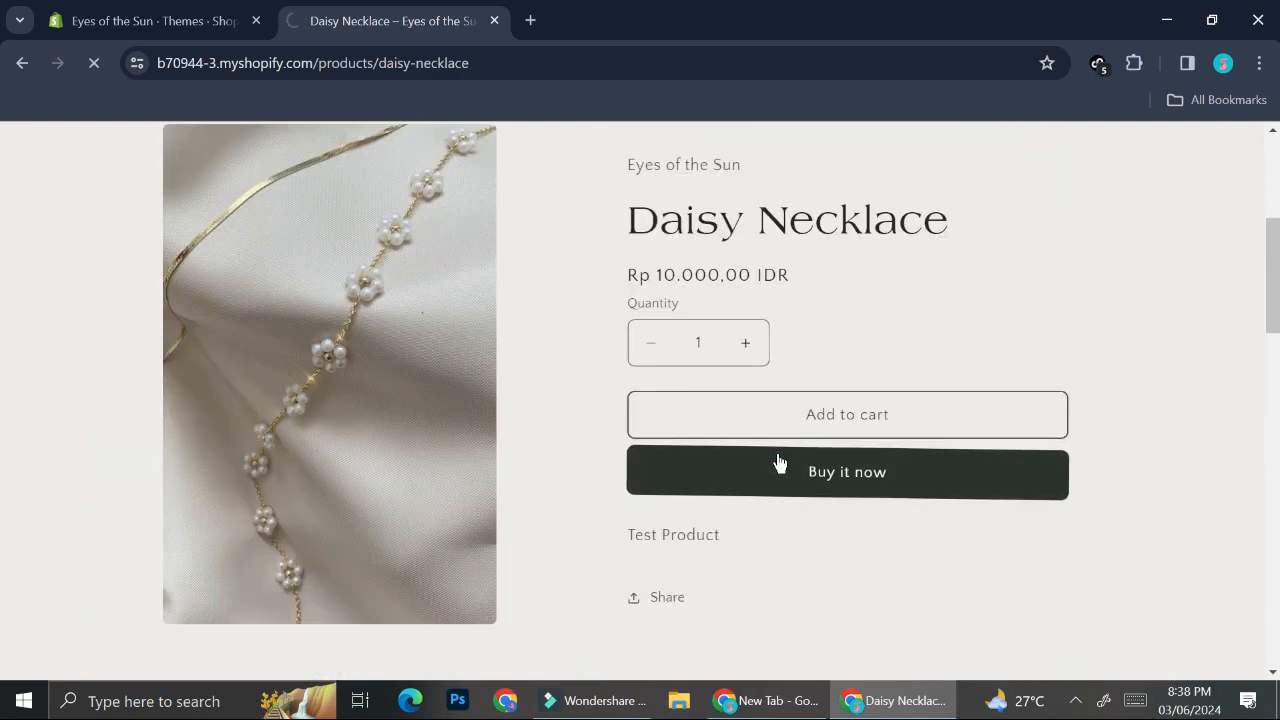
pyautogui.scroll(-7, 205, 588)
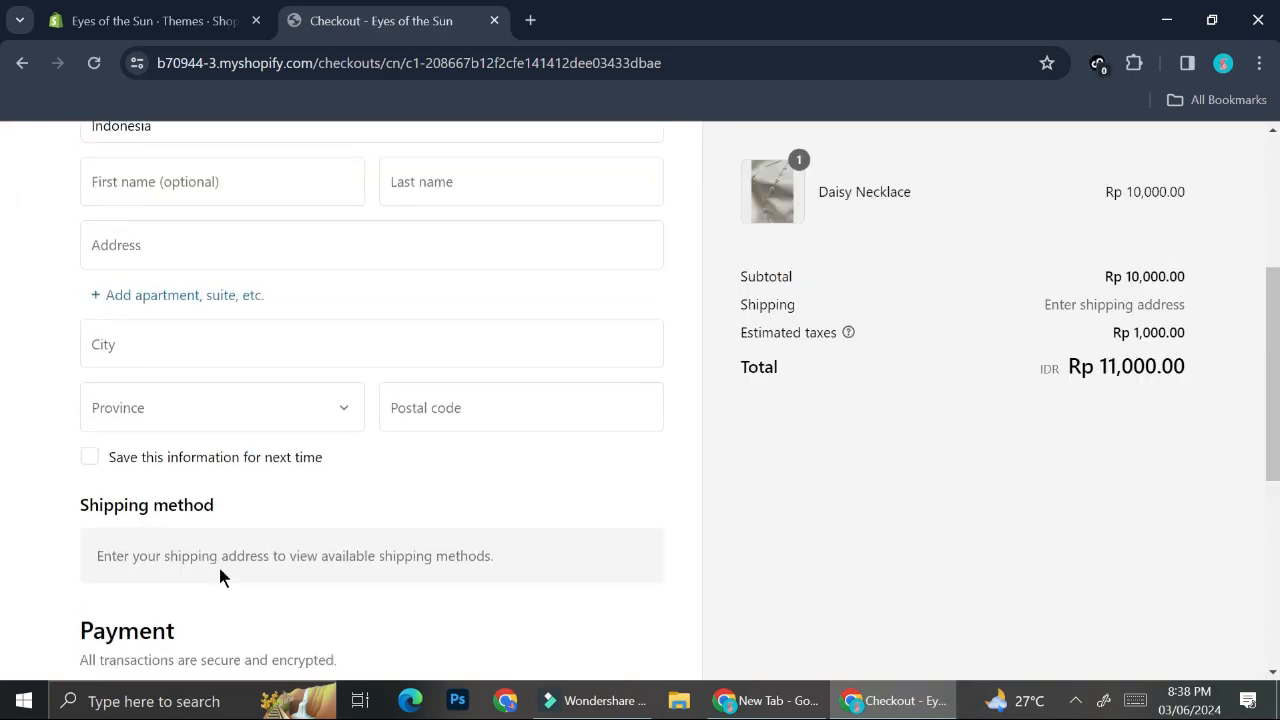
pyautogui.scroll(5, 218, 564)
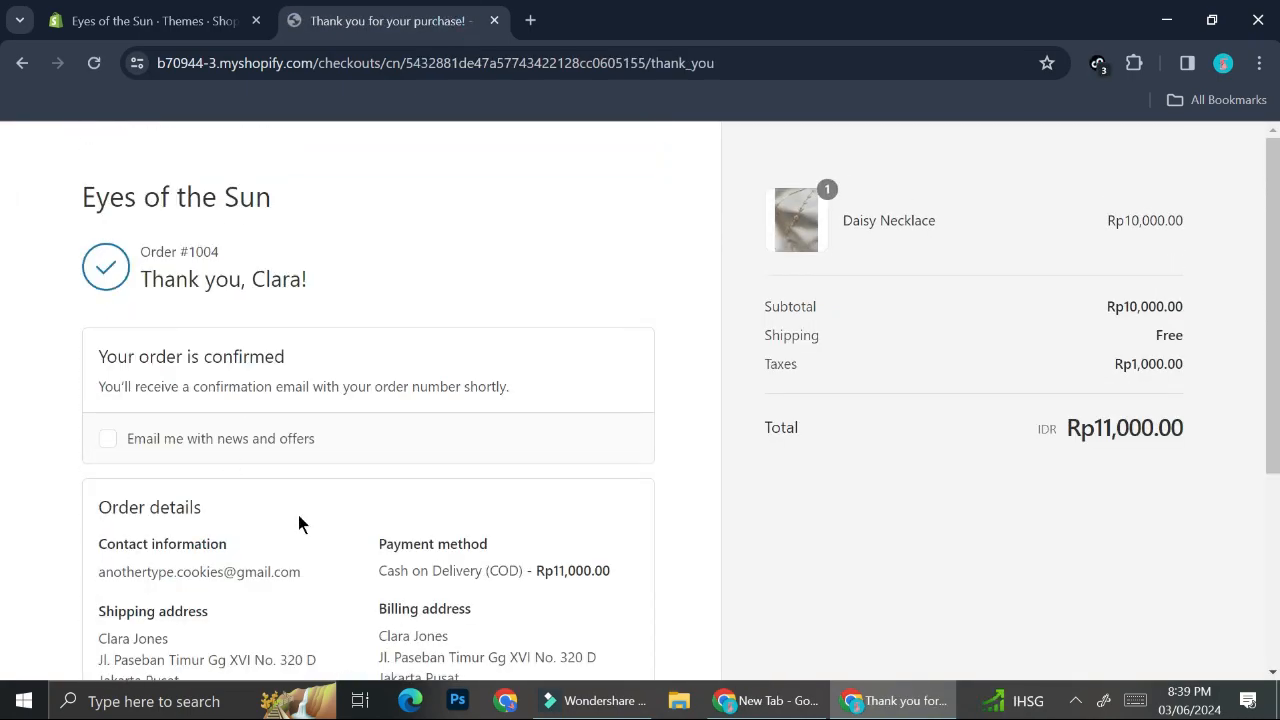
# Review the order confirmation page of the Daisy Necklace purchase and return to the store admin
pyautogui.scroll(-3, 298, 515)
pyautogui.scroll(3, 298, 515)
pyautogui.click(85, 8)
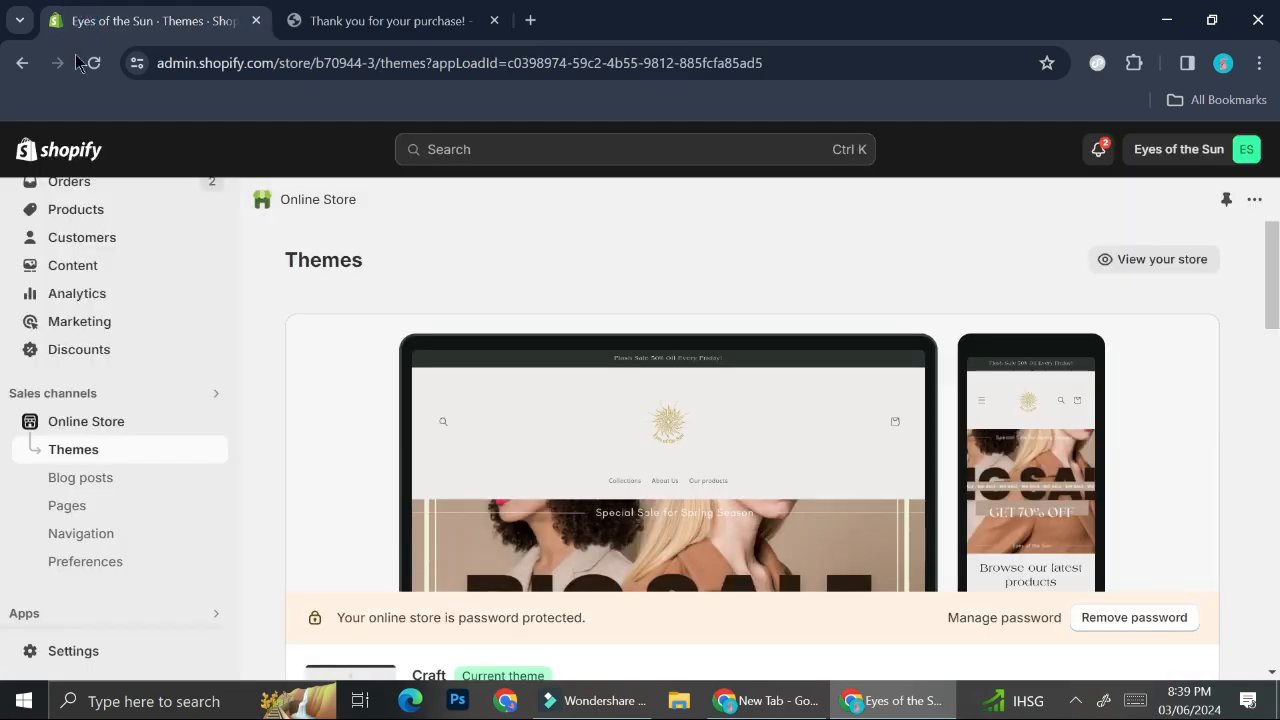
# Open the store's payment settings and examine the payment providers, supported methods, capture method and manual payment methods
pyautogui.scroll(1, 88, 312)
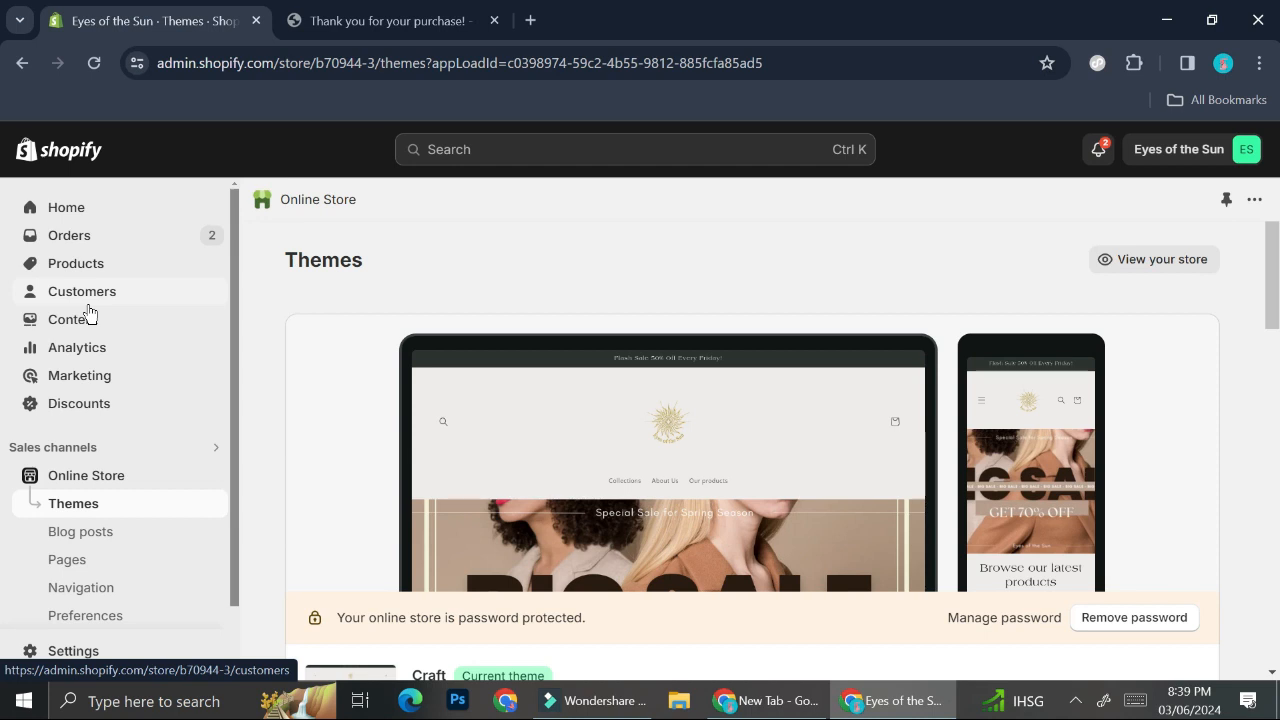
pyautogui.scroll(-1, 90, 314)
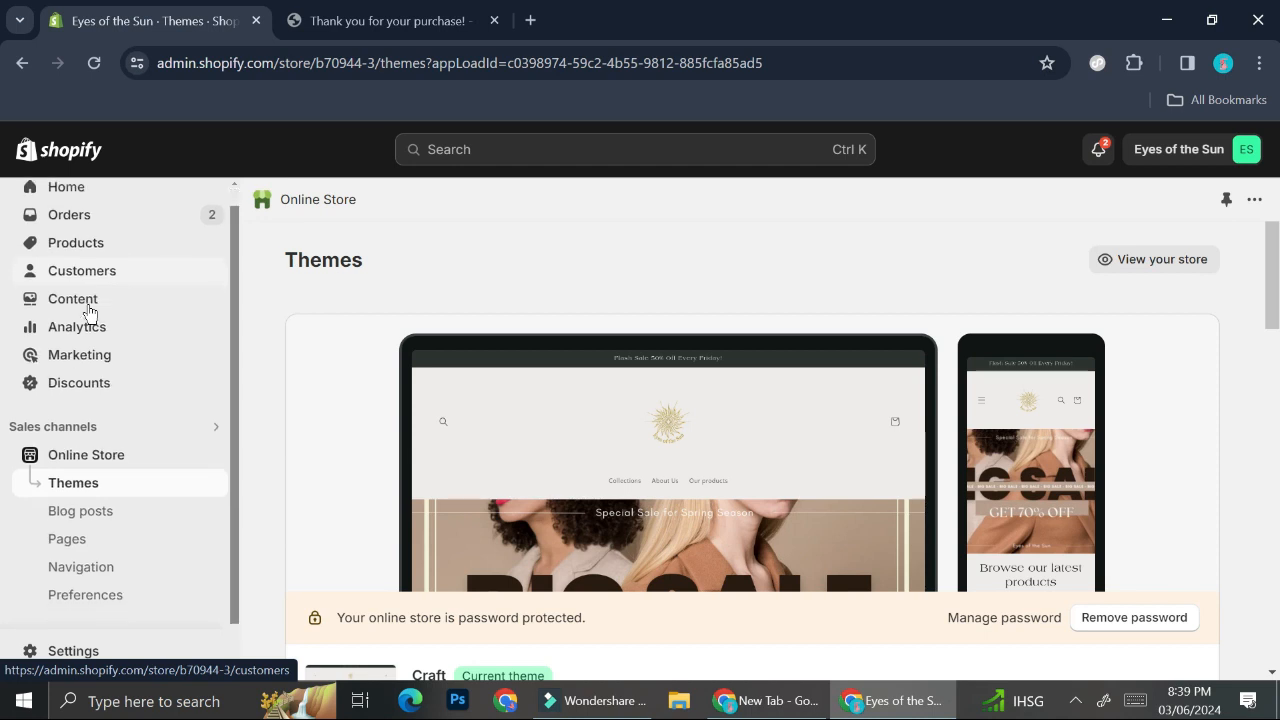
pyautogui.scroll(1, 90, 314)
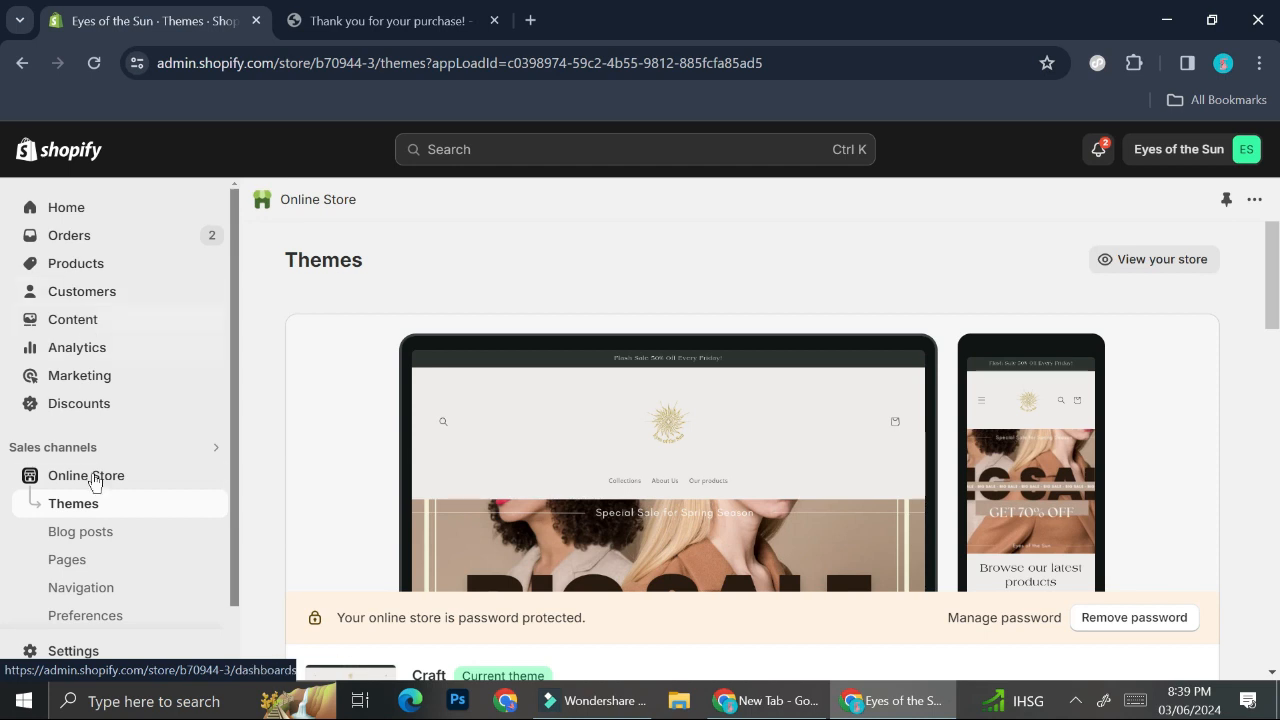
pyautogui.scroll(-1, 92, 490)
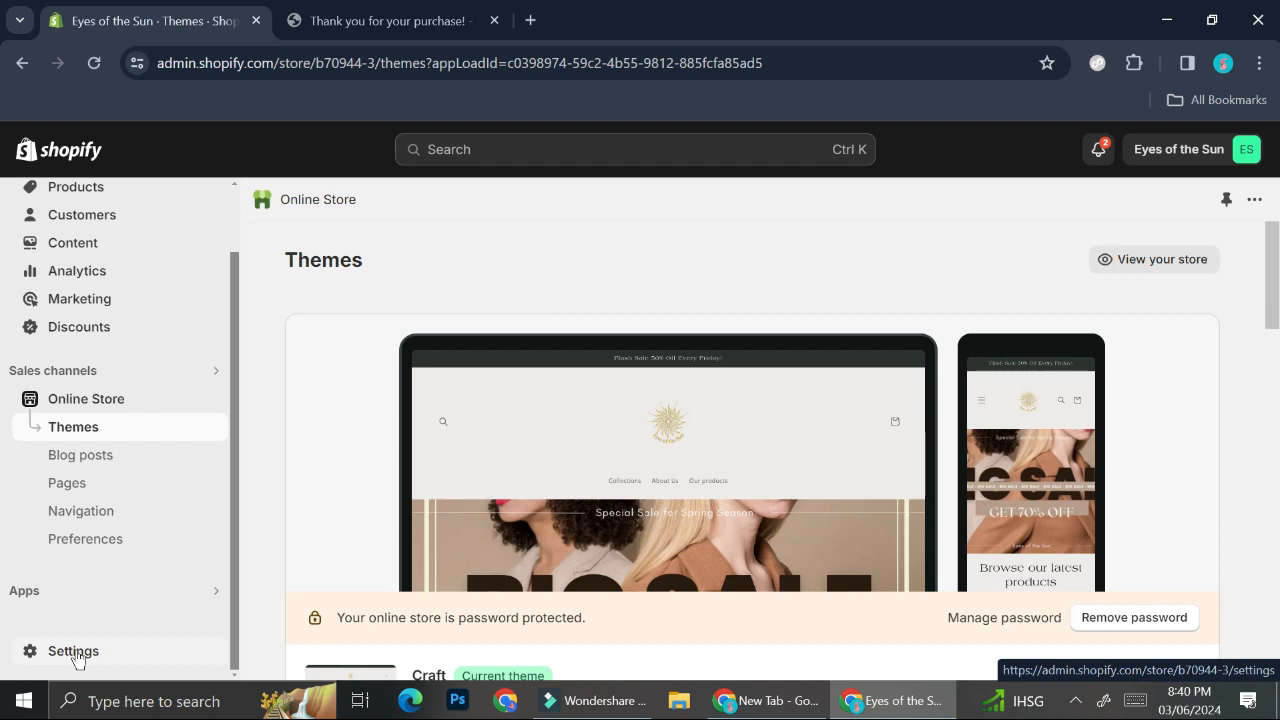
pyautogui.click(73, 652)
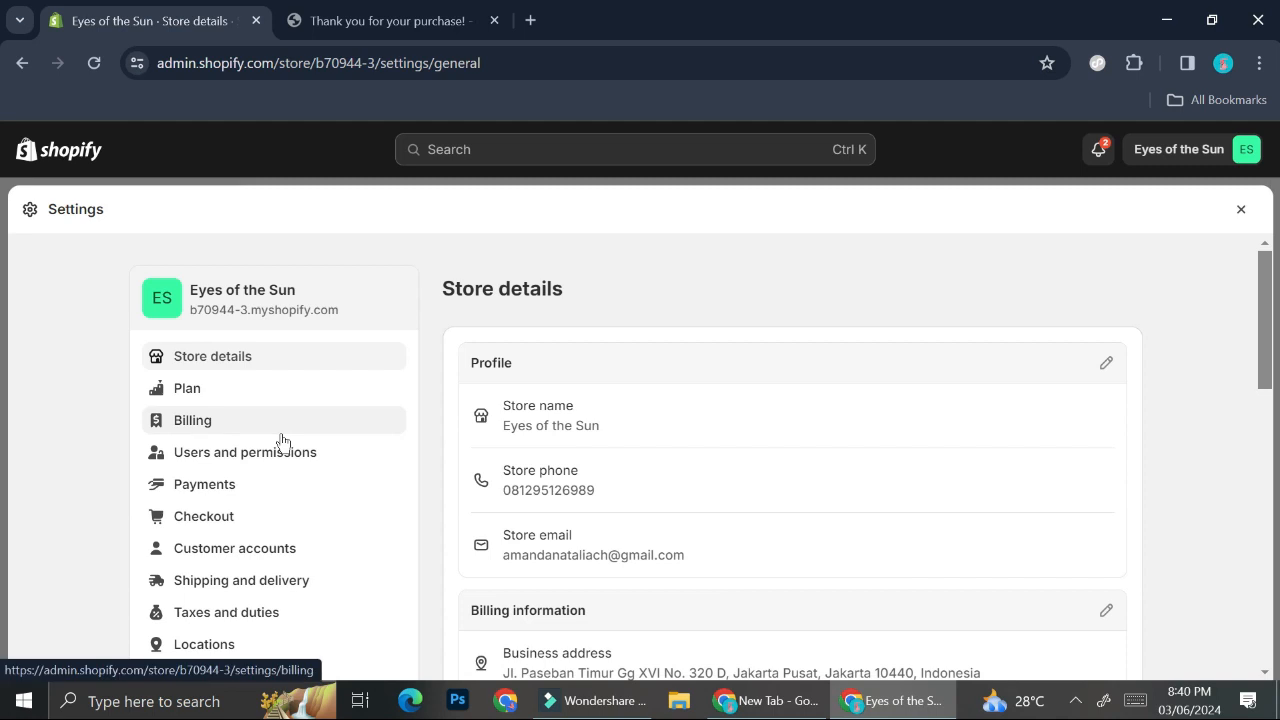
pyautogui.click(245, 488)
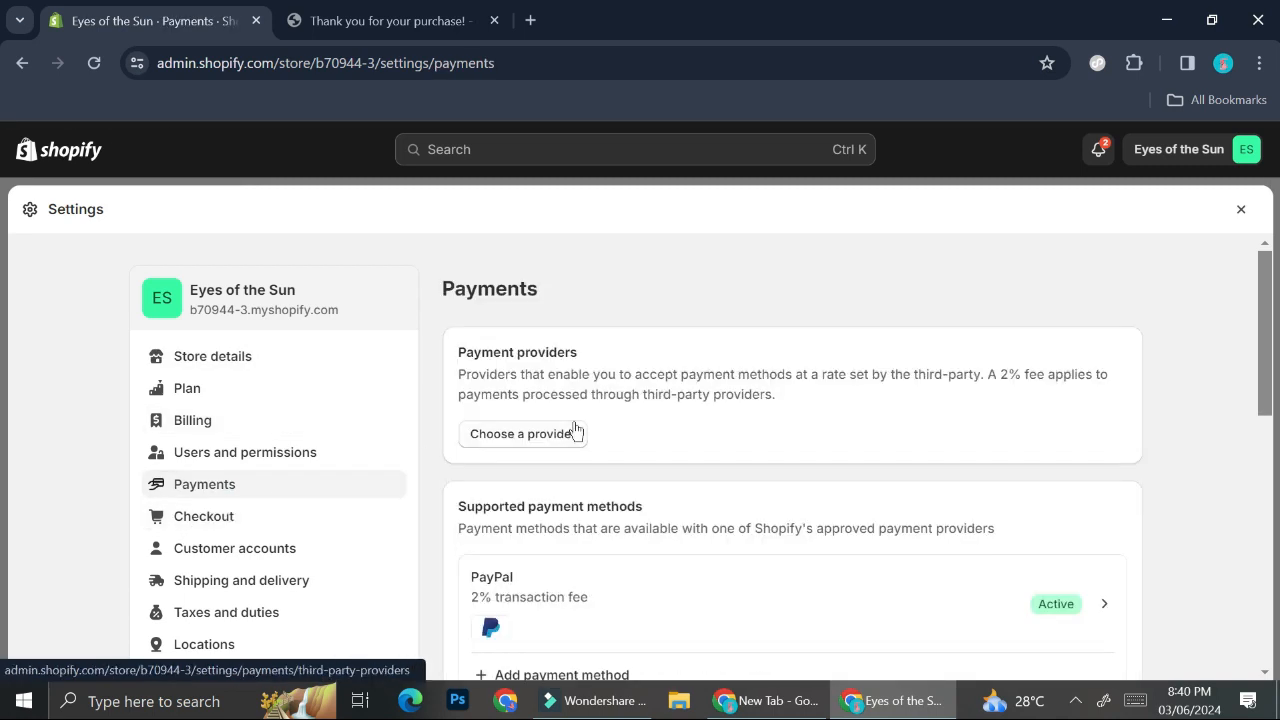
pyautogui.scroll(-5, 572, 429)
pyautogui.scroll(-2, 574, 423)
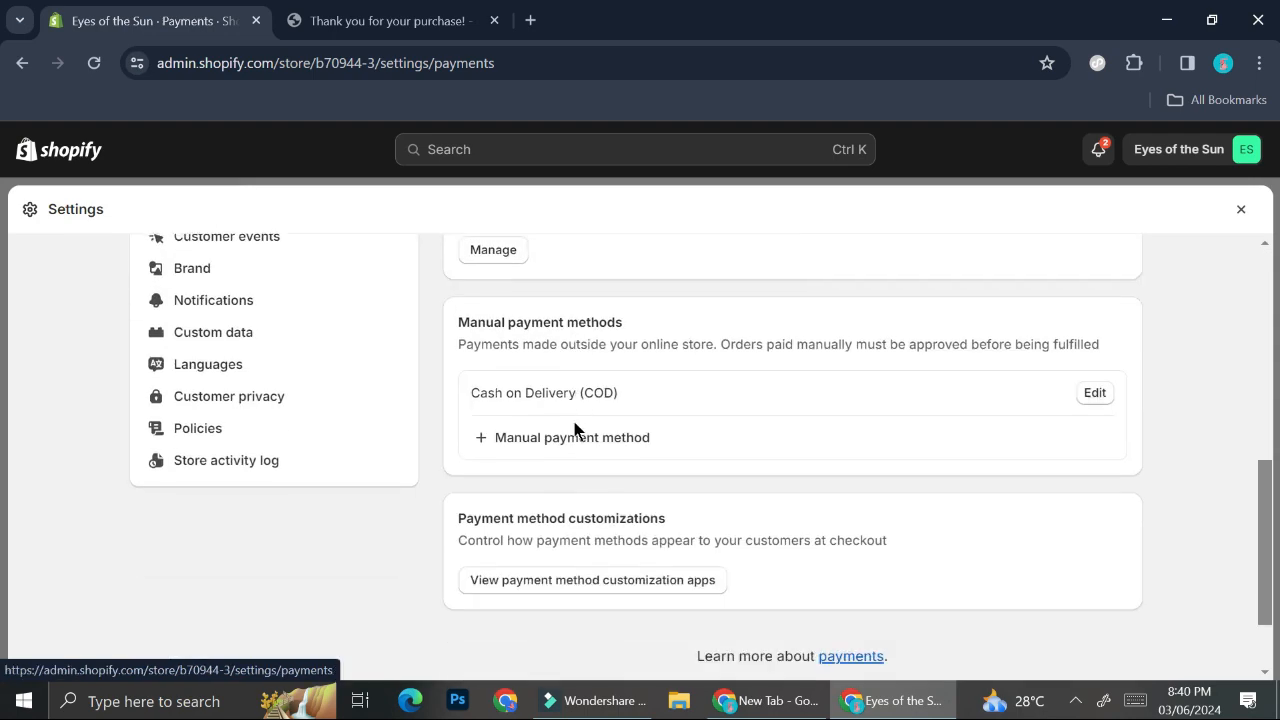
pyautogui.scroll(6, 574, 423)
pyautogui.scroll(-3, 574, 428)
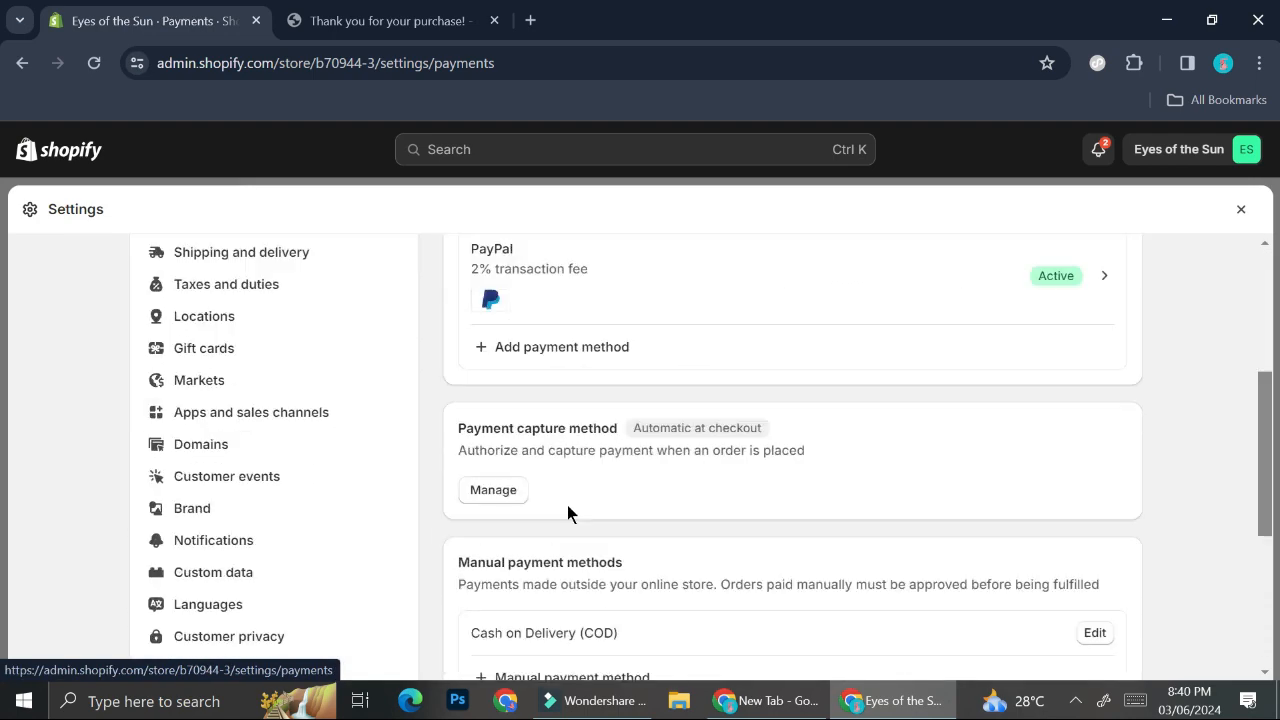
pyautogui.scroll(4, 567, 508)
pyautogui.scroll(-2, 551, 414)
pyautogui.scroll(-3, 551, 415)
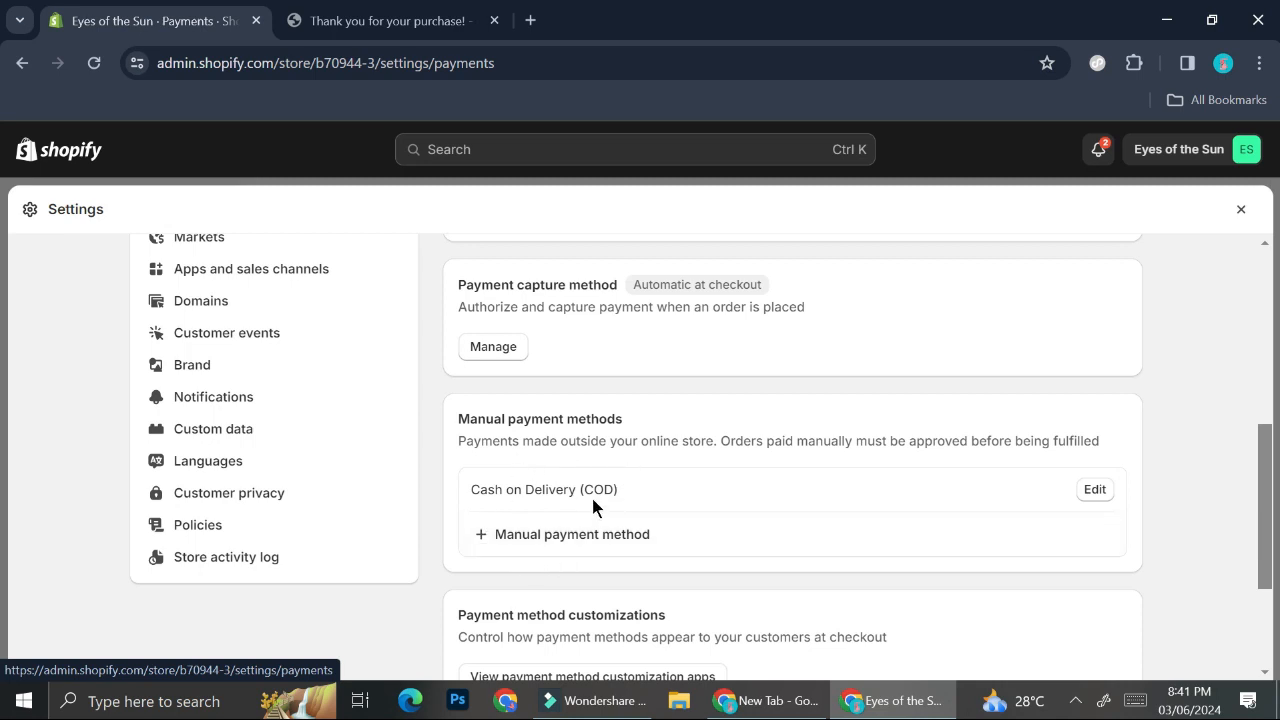
pyautogui.scroll(-1, 590, 500)
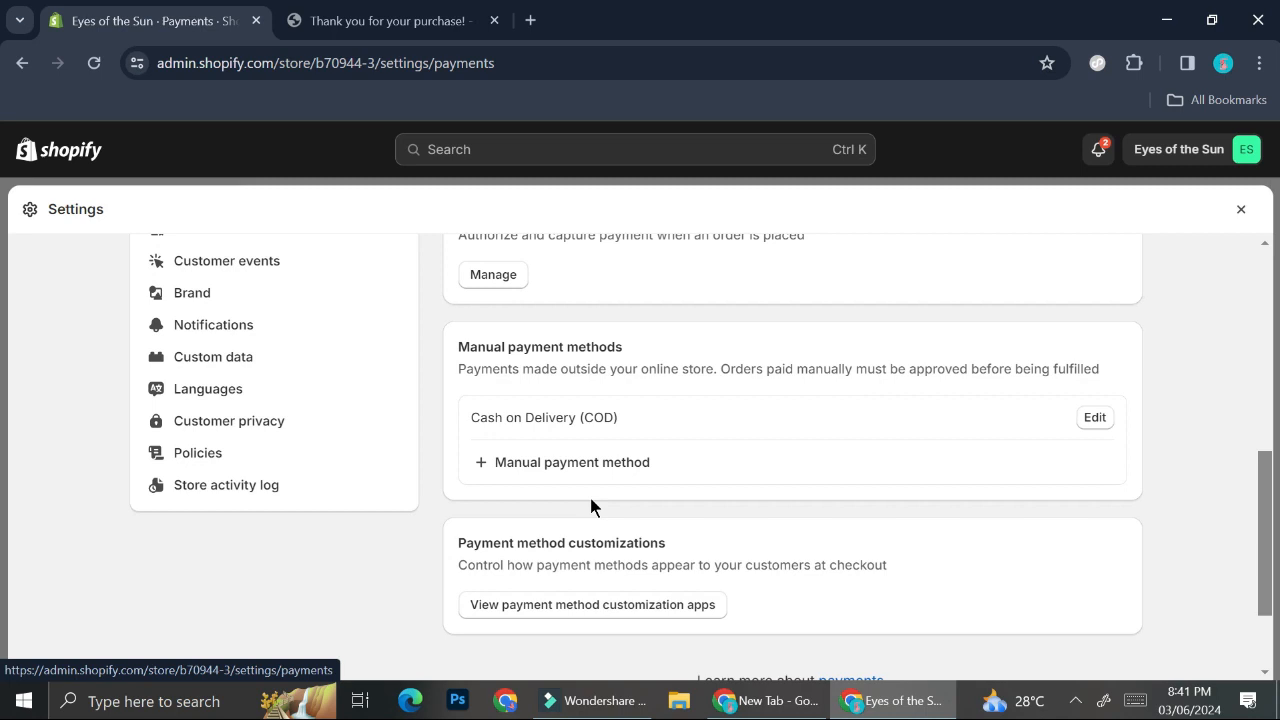
pyautogui.scroll(7, 497, 443)
# Examine the checkout settings for contact method, customer information and marketing options, and close the settings
pyautogui.click(205, 464)
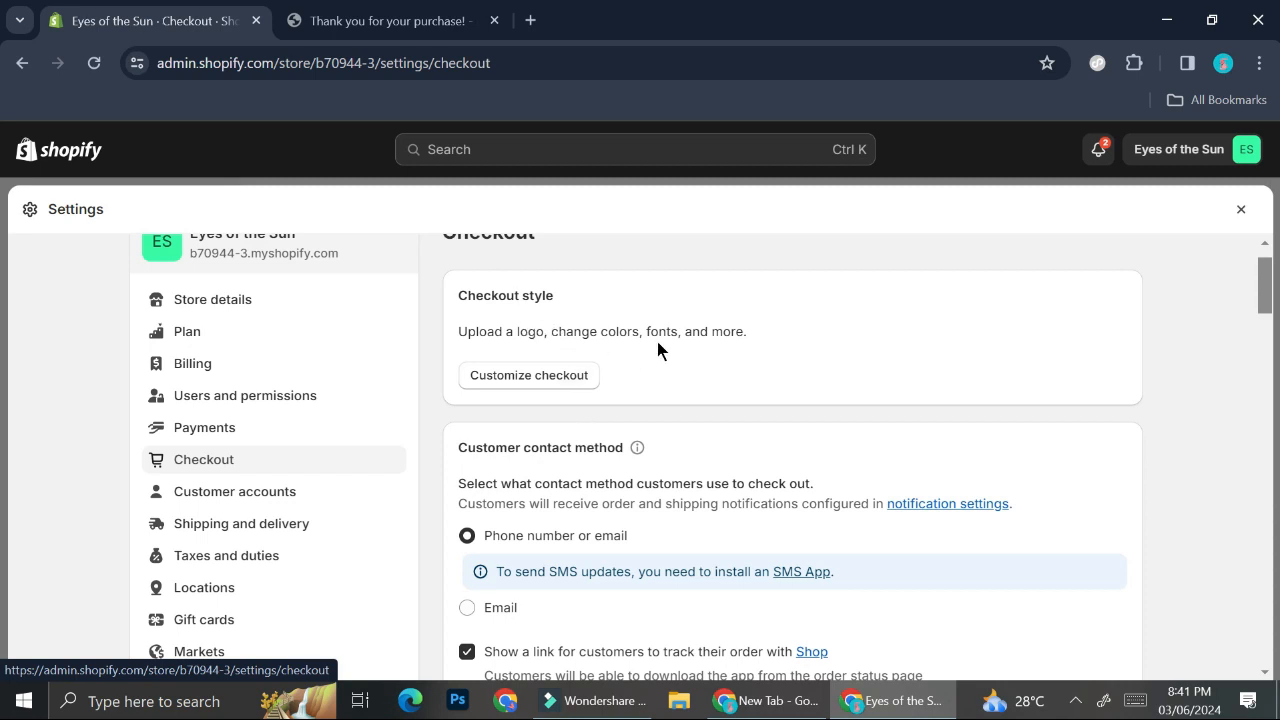
pyautogui.scroll(-1, 684, 345)
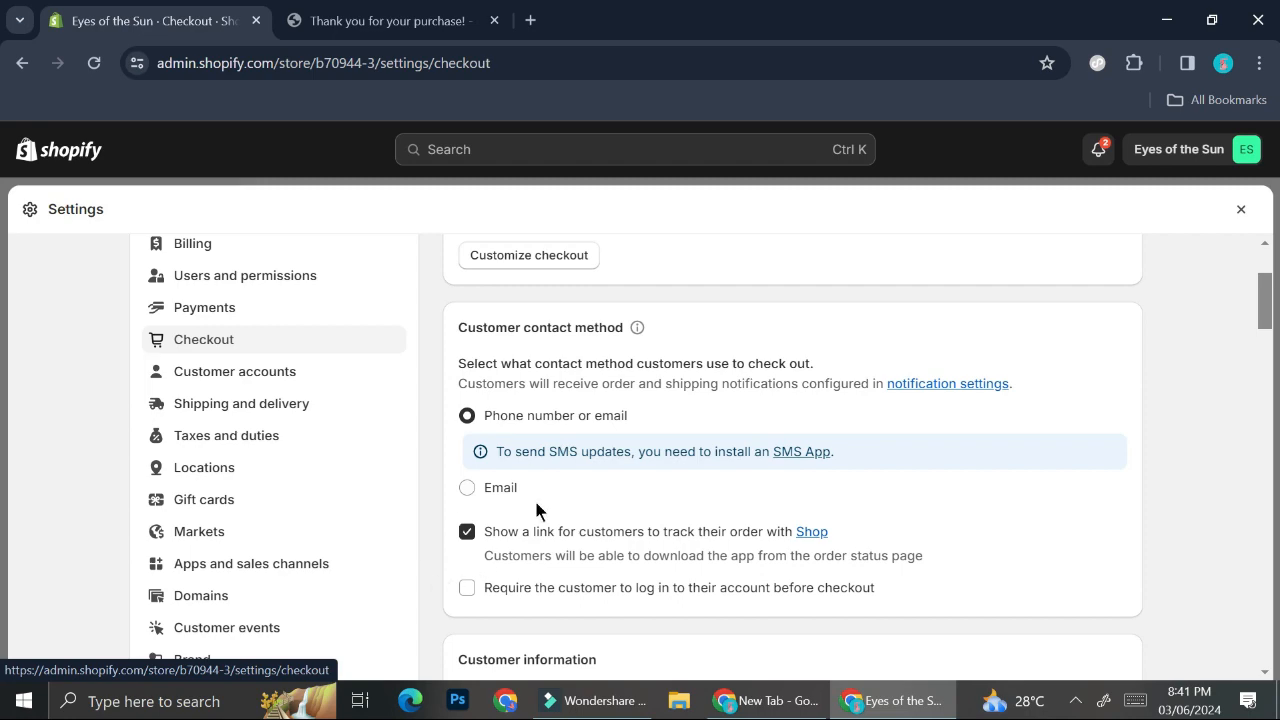
pyautogui.scroll(-1, 536, 510)
pyautogui.scroll(-2, 536, 510)
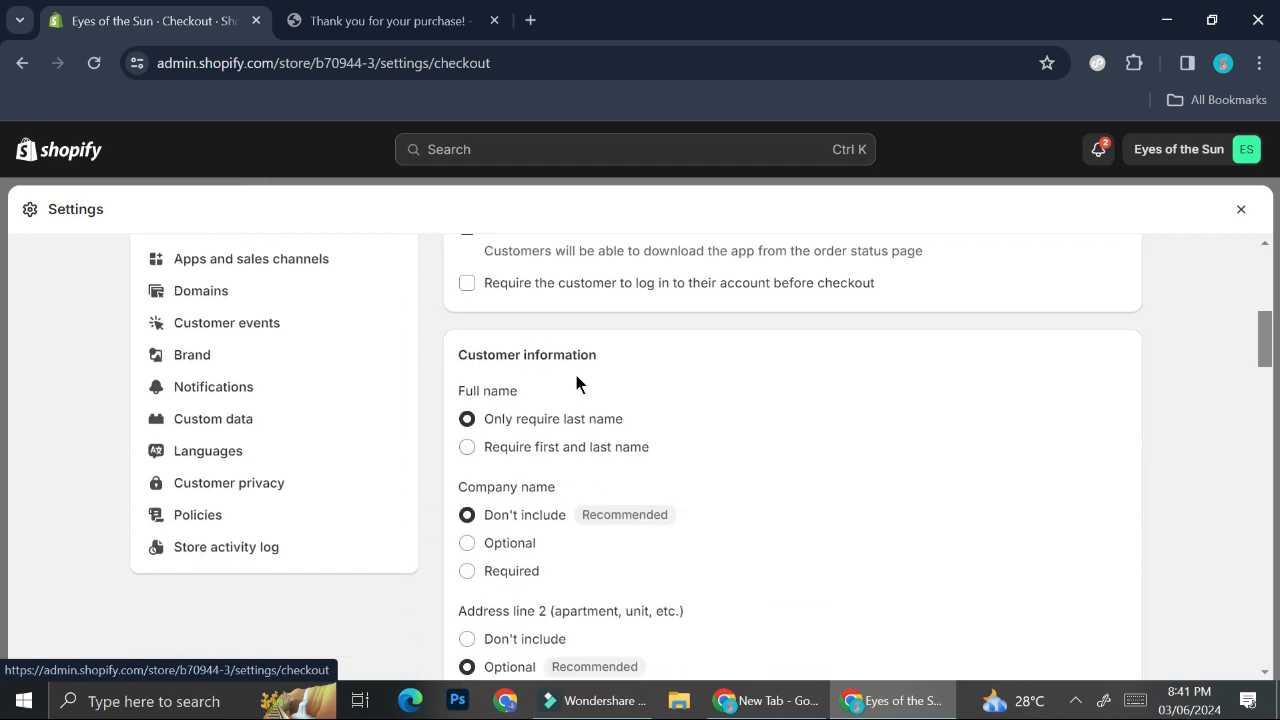
pyautogui.scroll(-1, 576, 376)
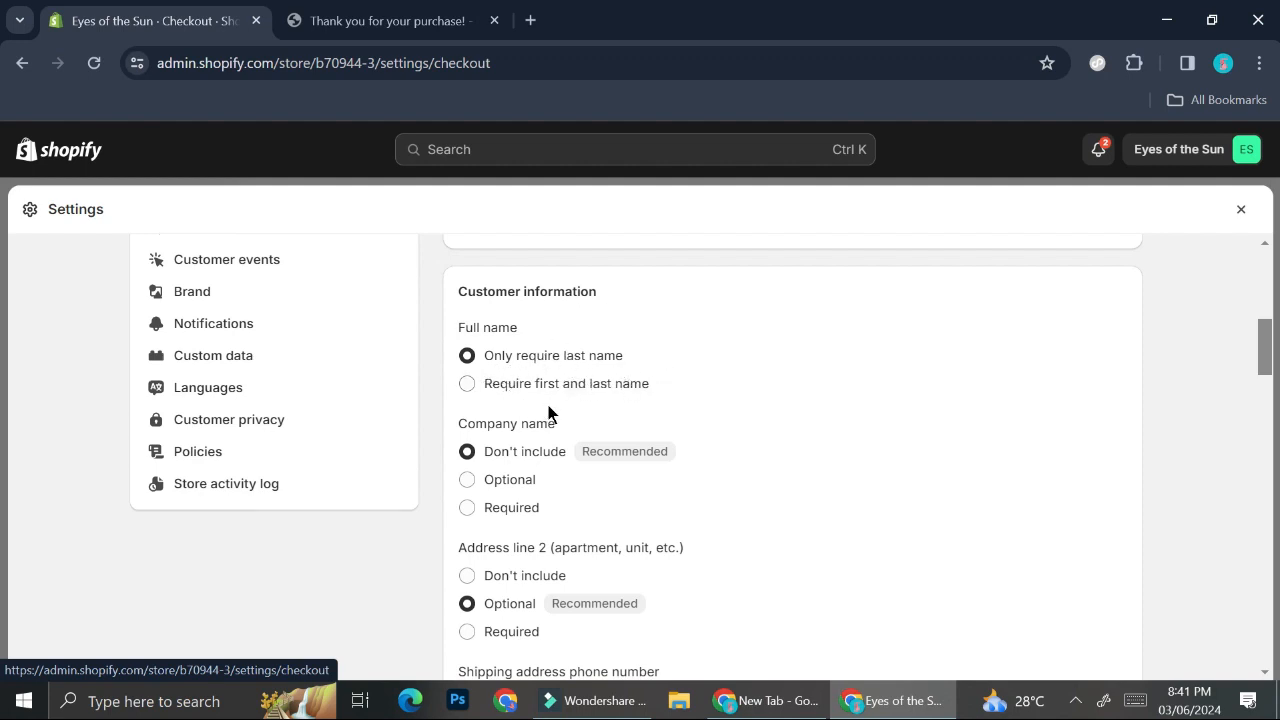
pyautogui.scroll(-3, 553, 404)
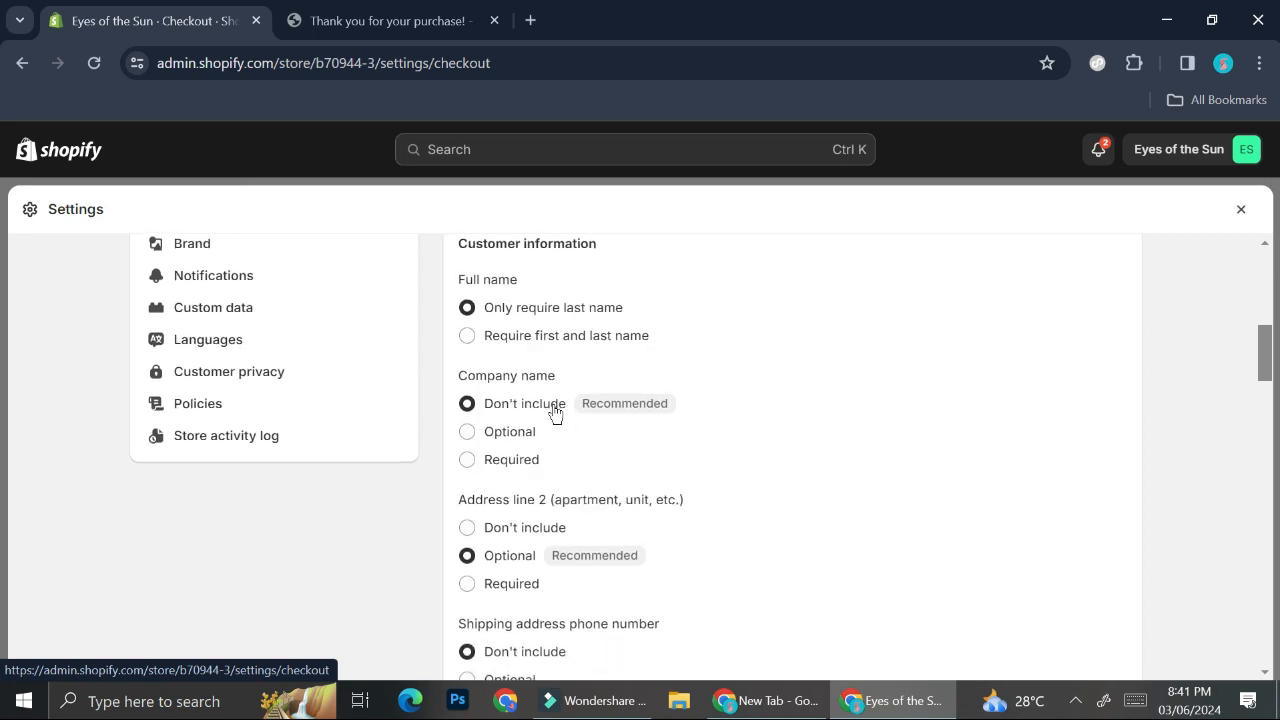
pyautogui.scroll(-3, 555, 412)
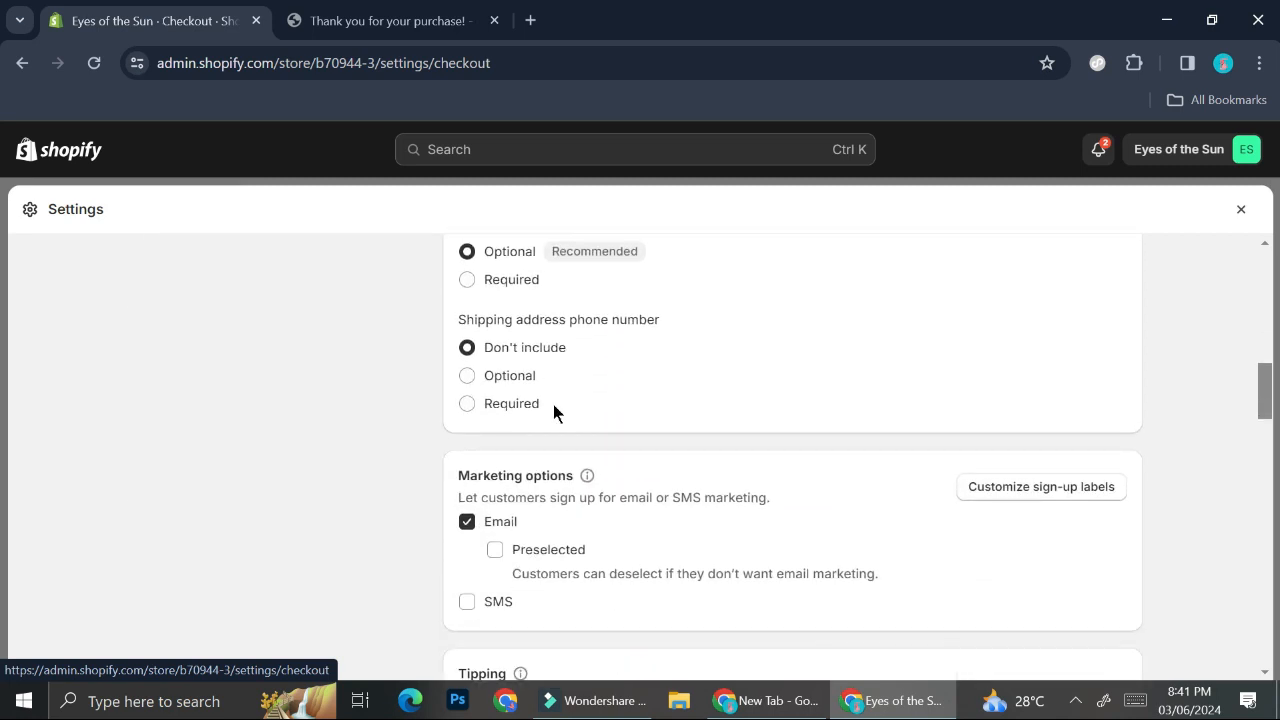
pyautogui.scroll(-4, 553, 404)
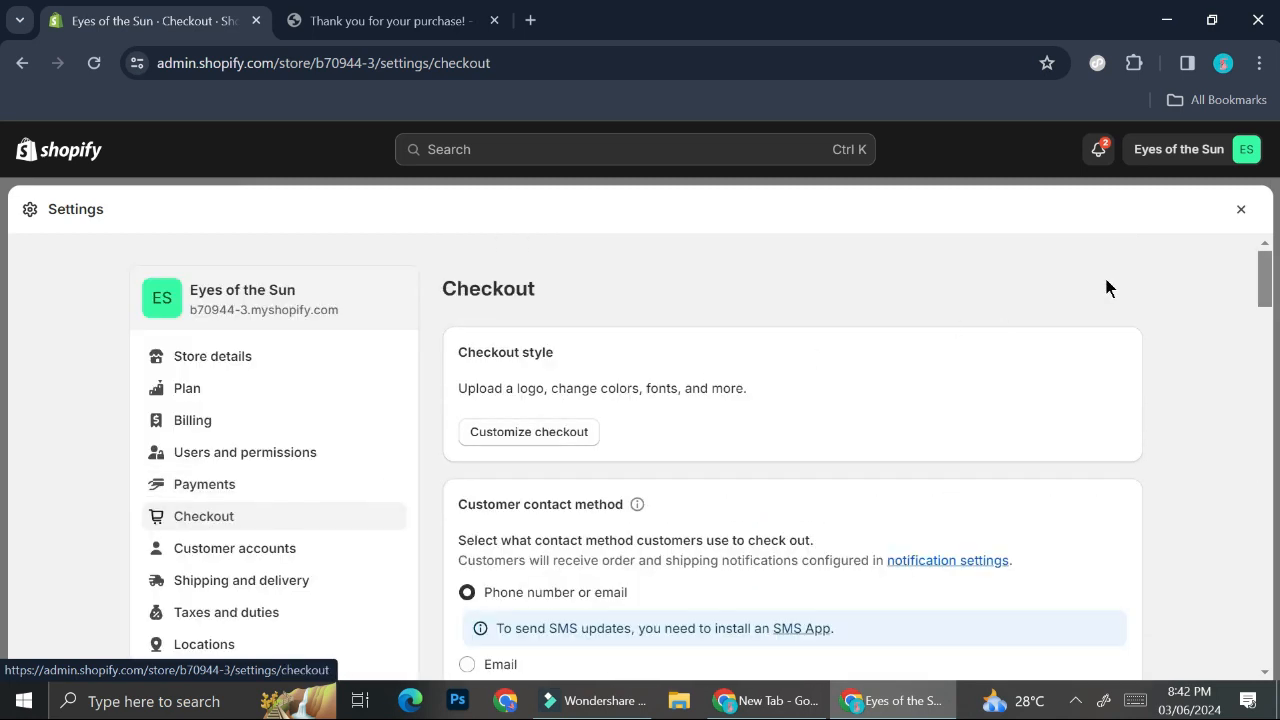
pyautogui.click(1249, 212)
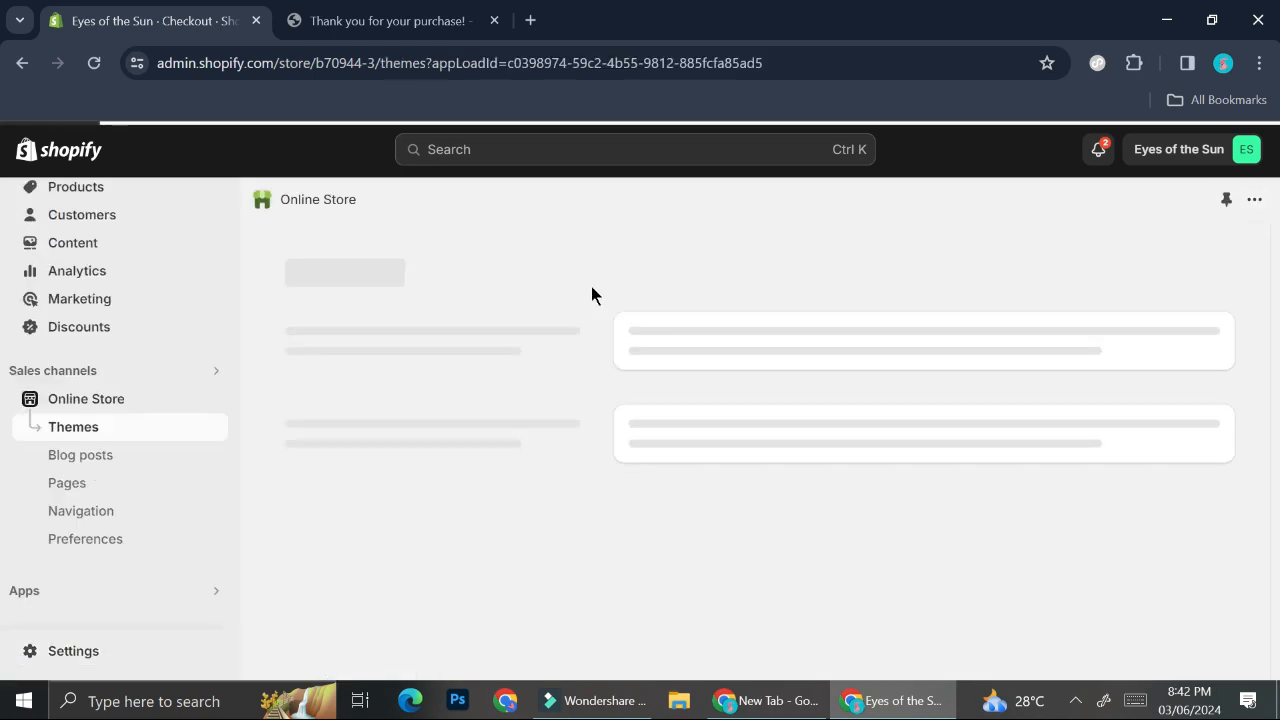
# Open the newest unfulfilled order, placed today, from the store's order list
pyautogui.scroll(2, 229, 297)
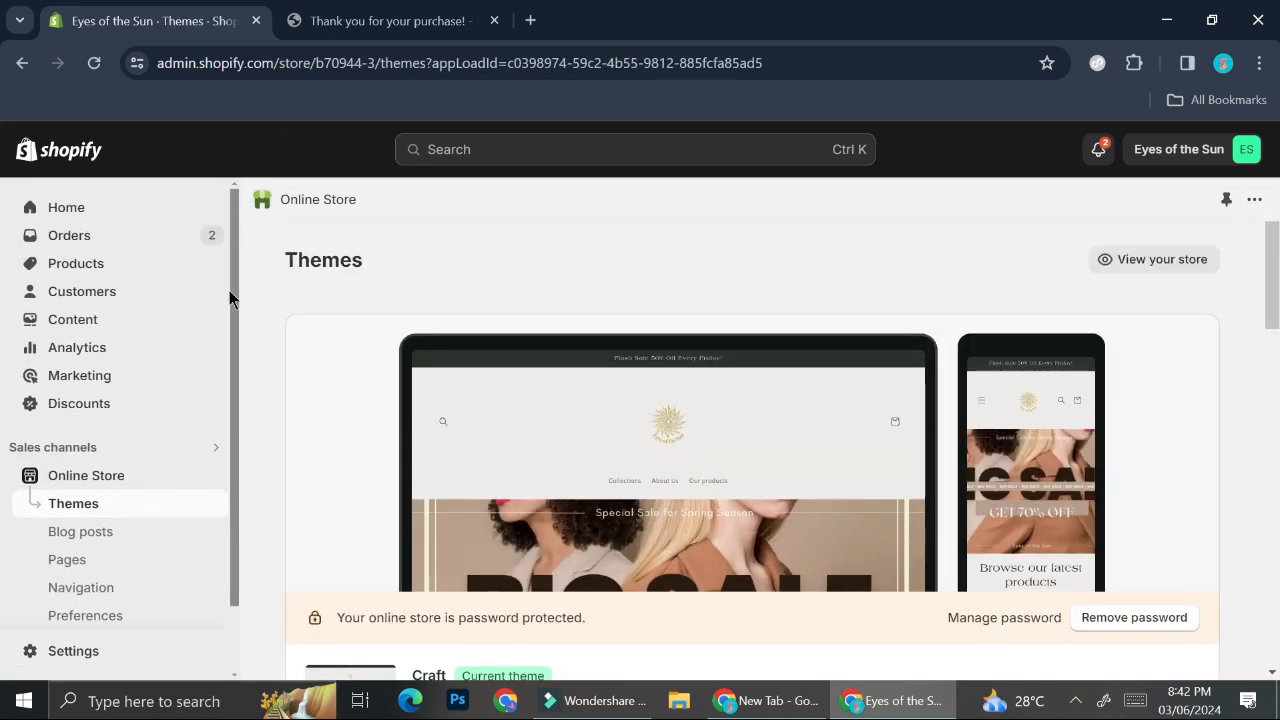
pyautogui.click(88, 234)
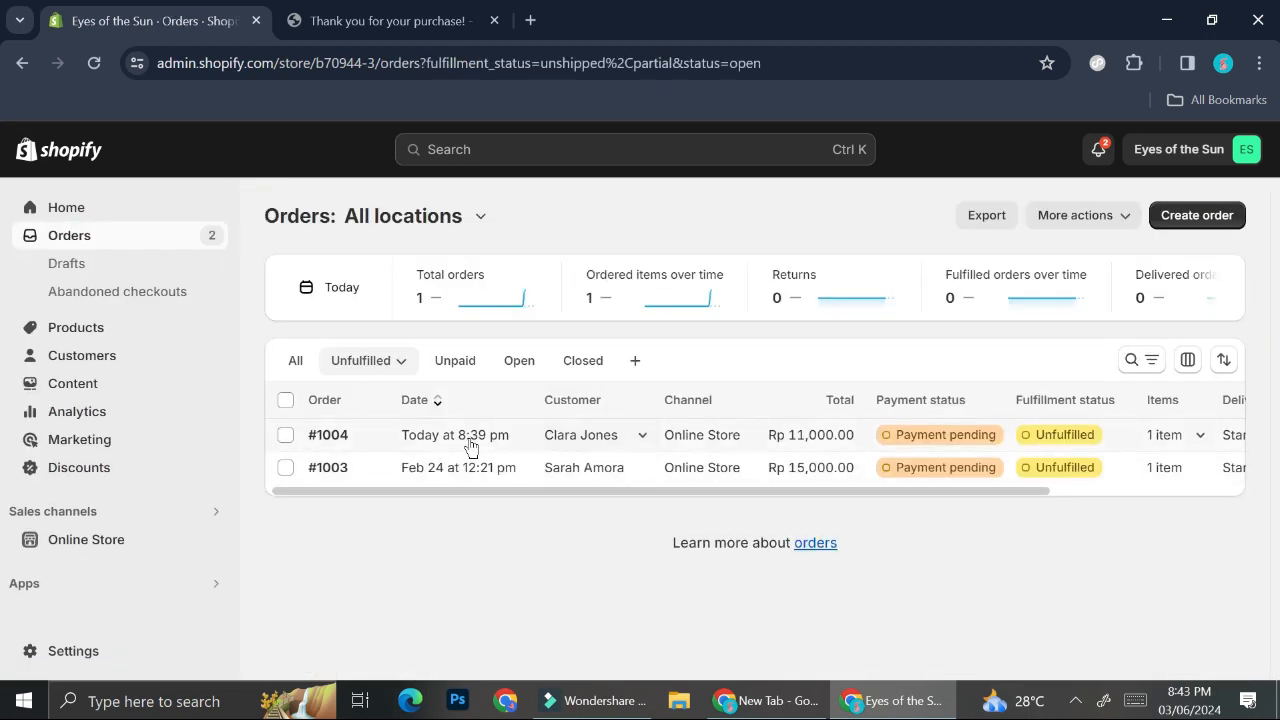
pyautogui.click(388, 442)
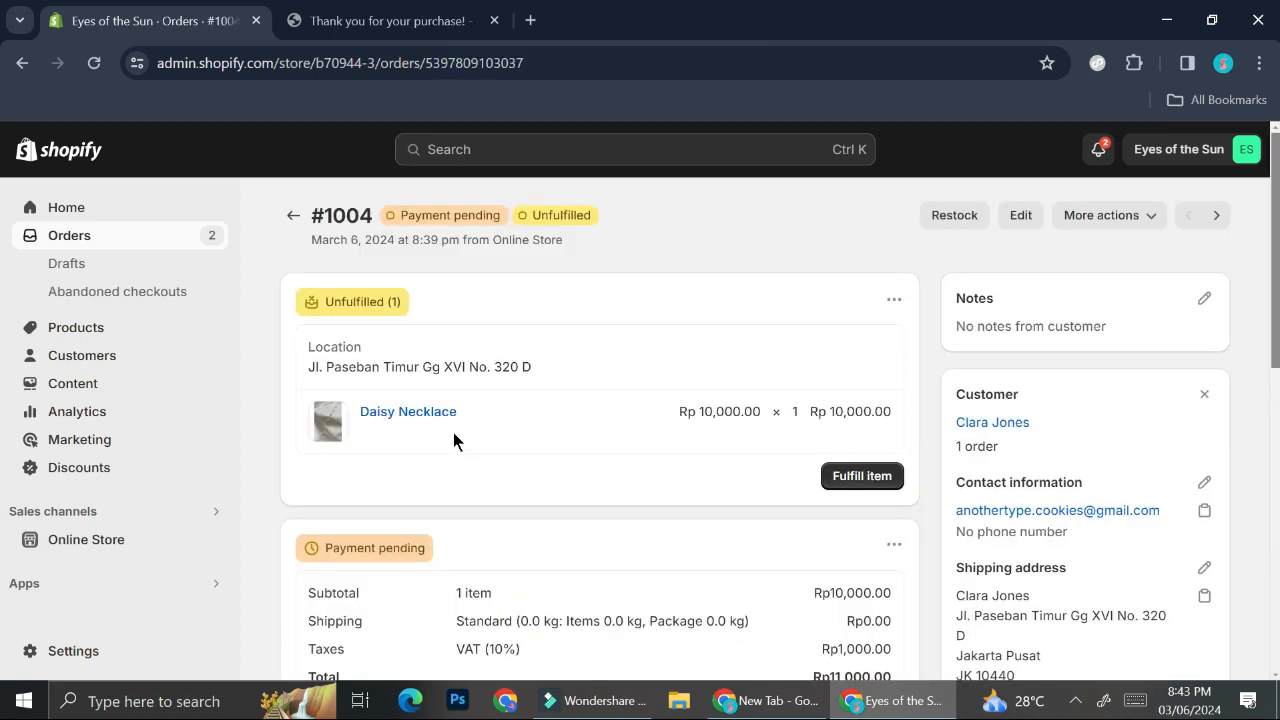
# Examine the Daisy Necklace order's items, payment summary, customer details, timeline and fraud analysis
pyautogui.scroll(-1, 453, 441)
pyautogui.scroll(1, 453, 441)
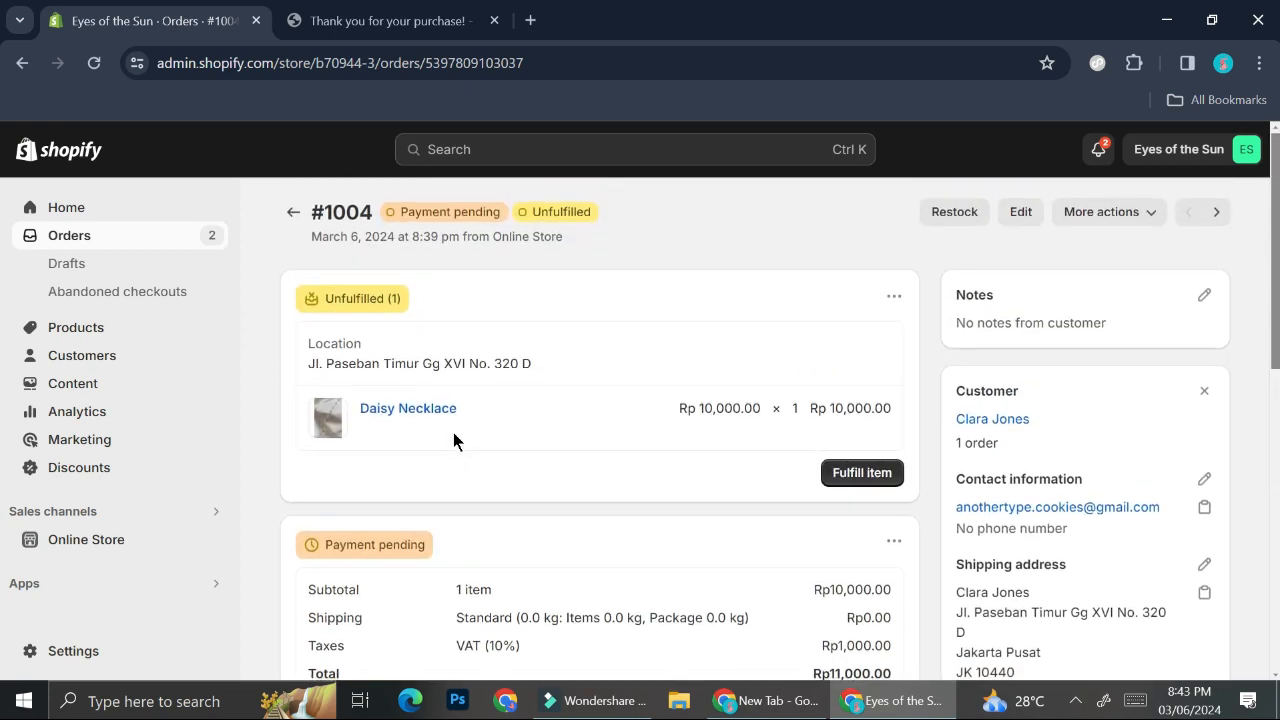
pyautogui.scroll(-3, 534, 437)
pyautogui.scroll(-2, 453, 441)
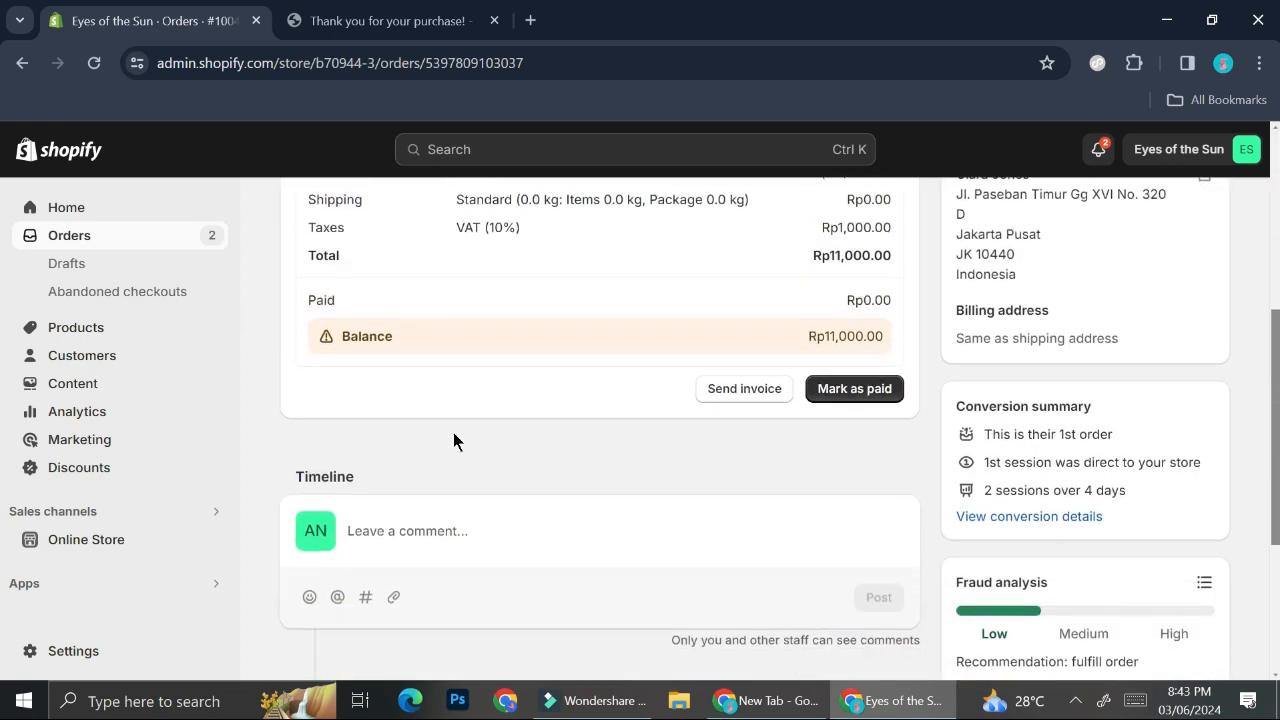
pyautogui.scroll(-1, 392, 535)
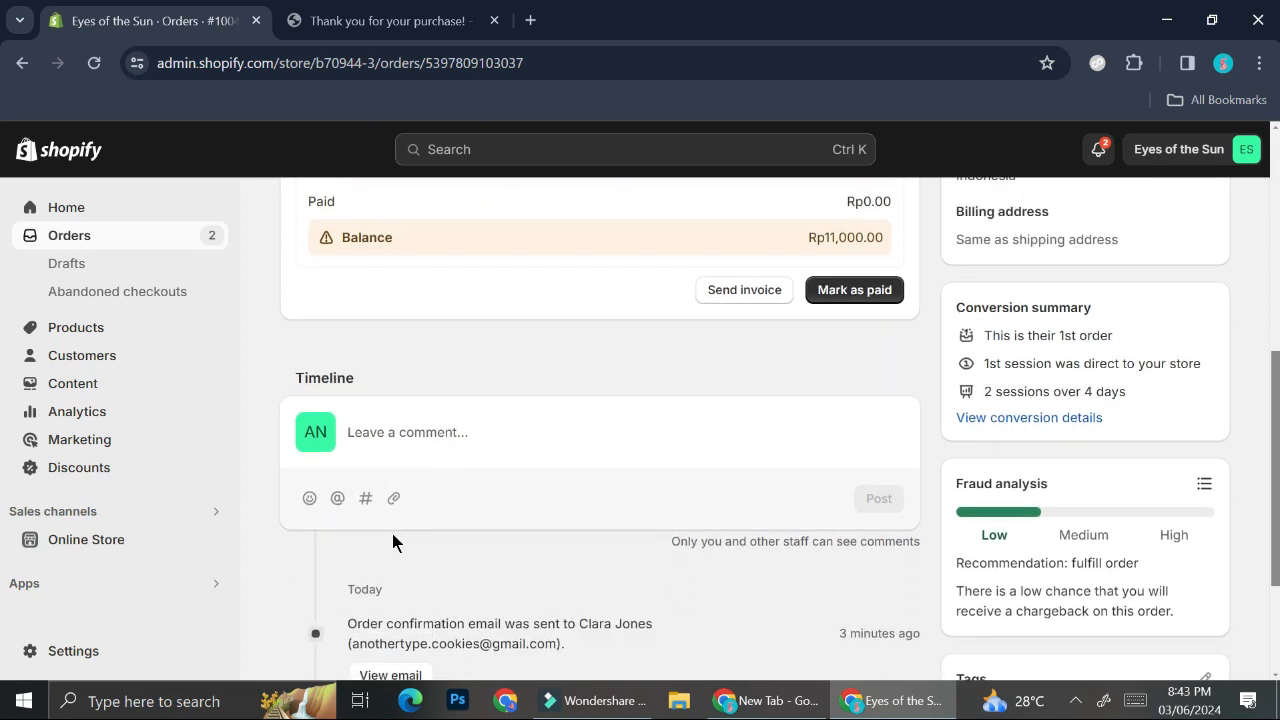
pyautogui.scroll(-2, 392, 535)
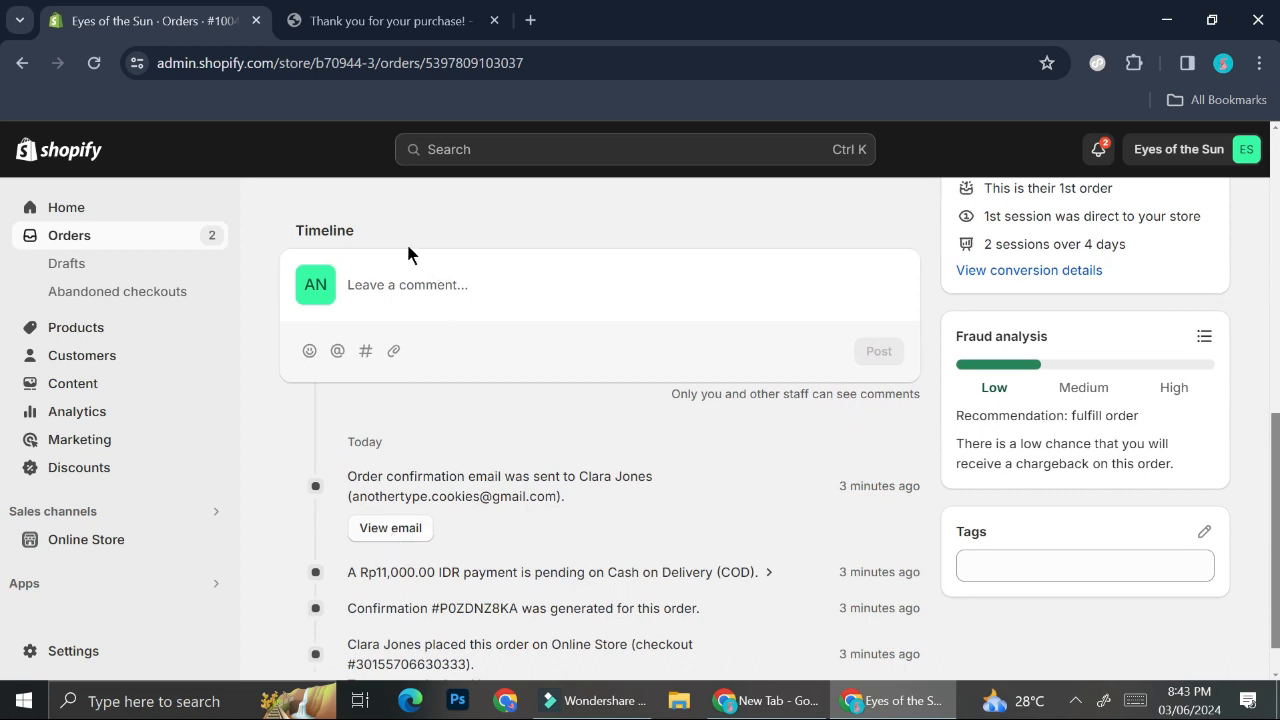
pyautogui.scroll(1, 406, 288)
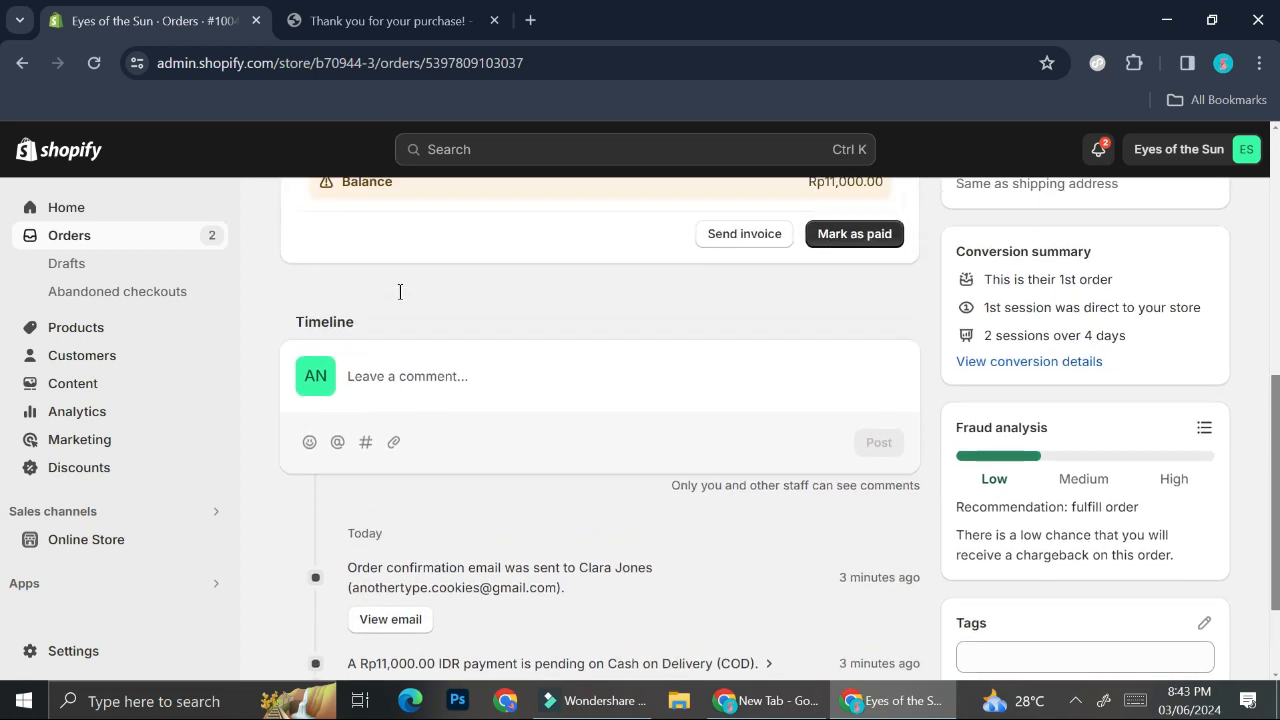
pyautogui.scroll(-2, 398, 287)
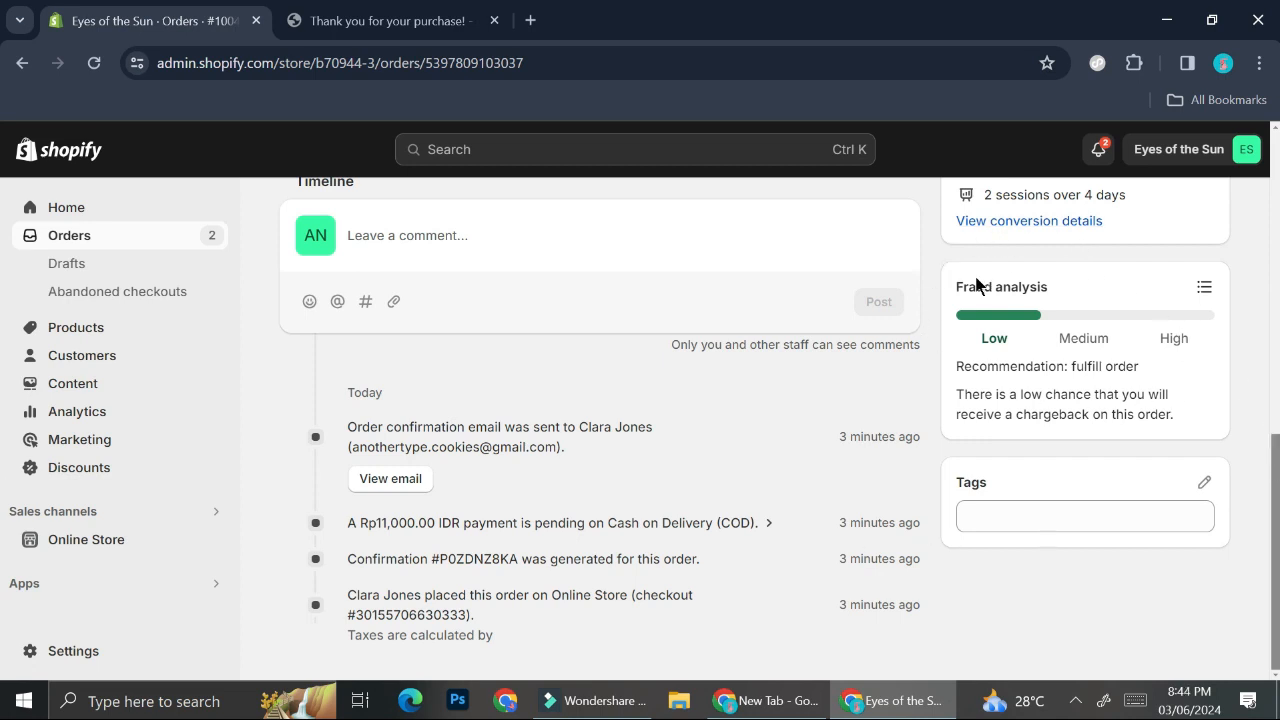
pyautogui.scroll(10, 661, 321)
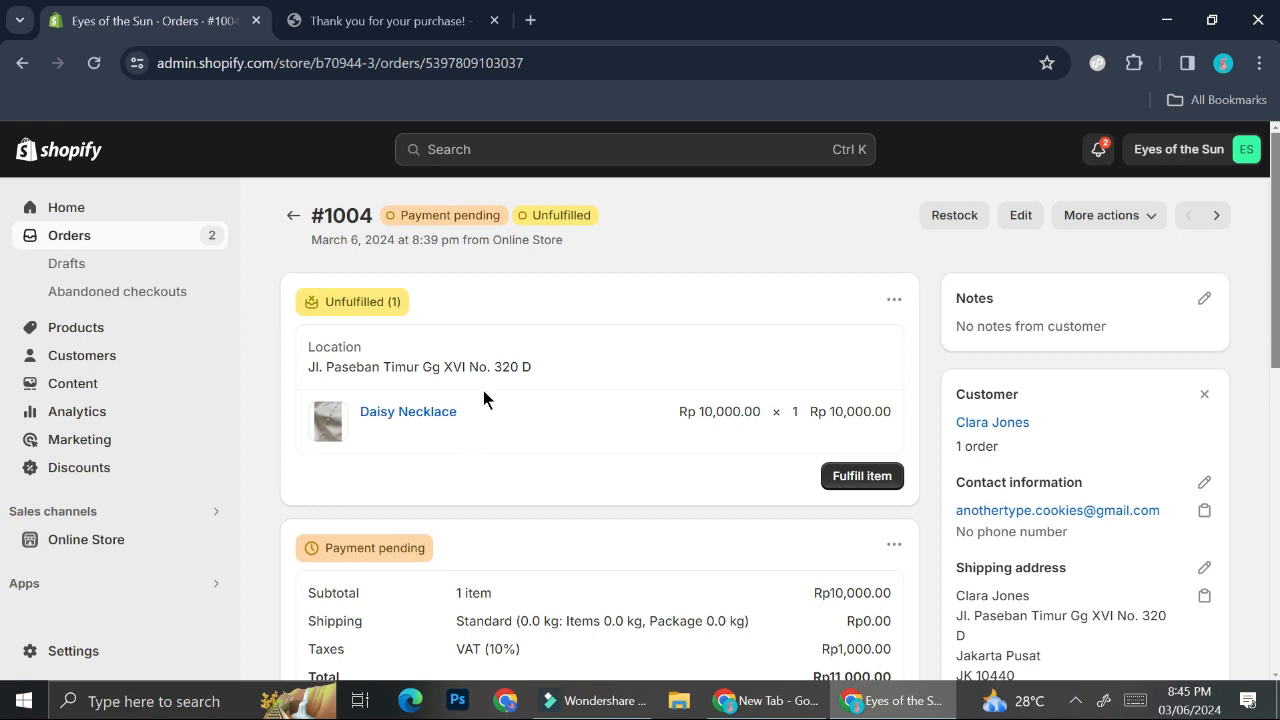
# Open the Daisy Necklace order's fulfillment form and examine its tracking fields, available shipping carriers and customer shipment notification option
pyautogui.click(852, 476)
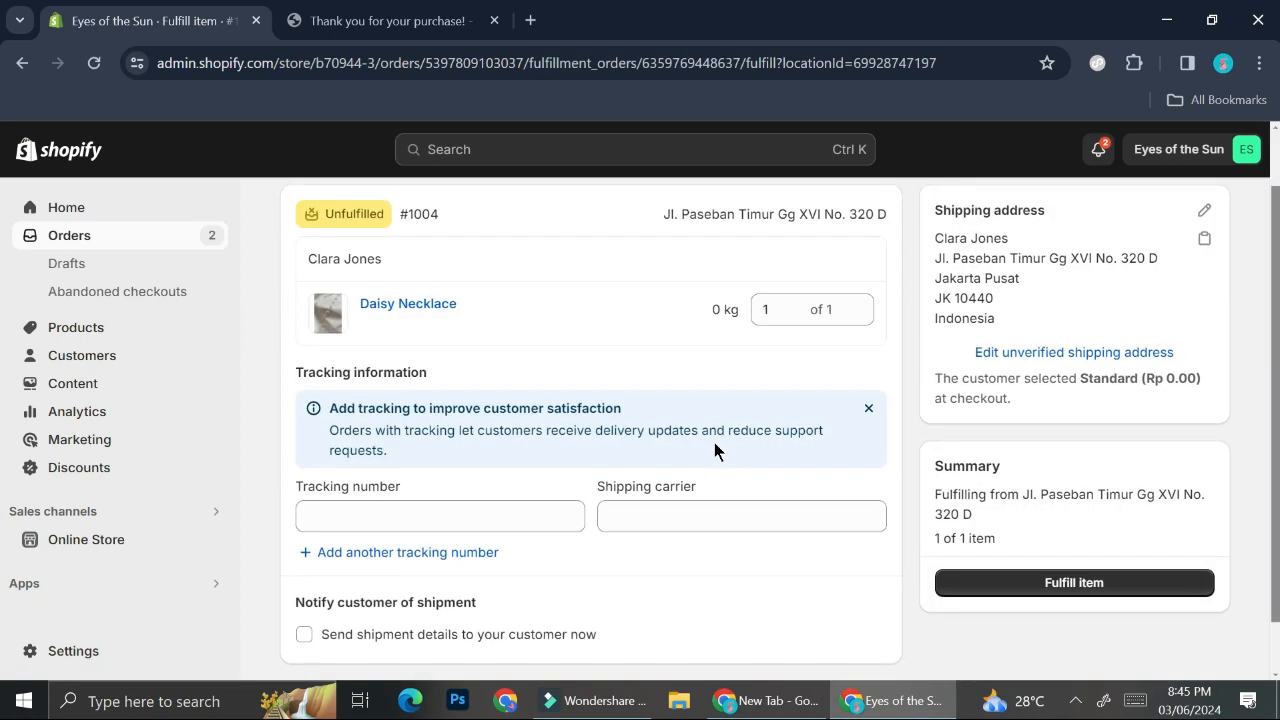
pyautogui.scroll(-2, 714, 442)
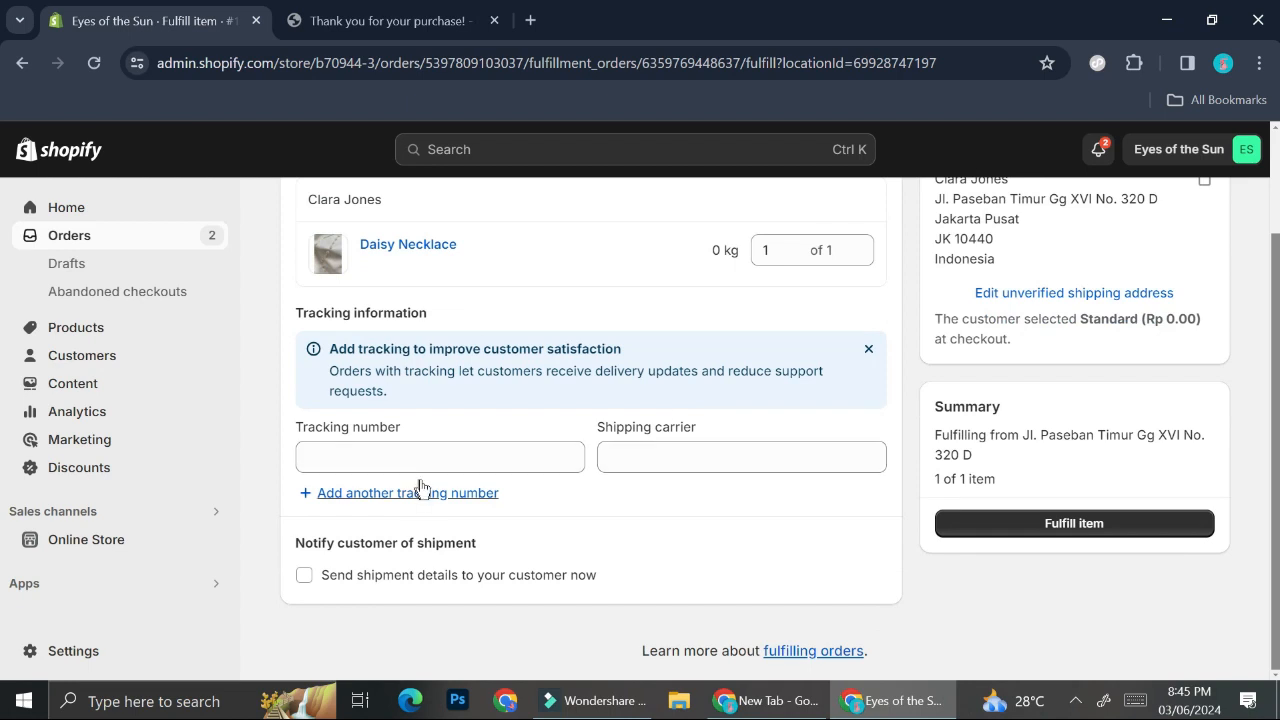
pyautogui.click(650, 463)
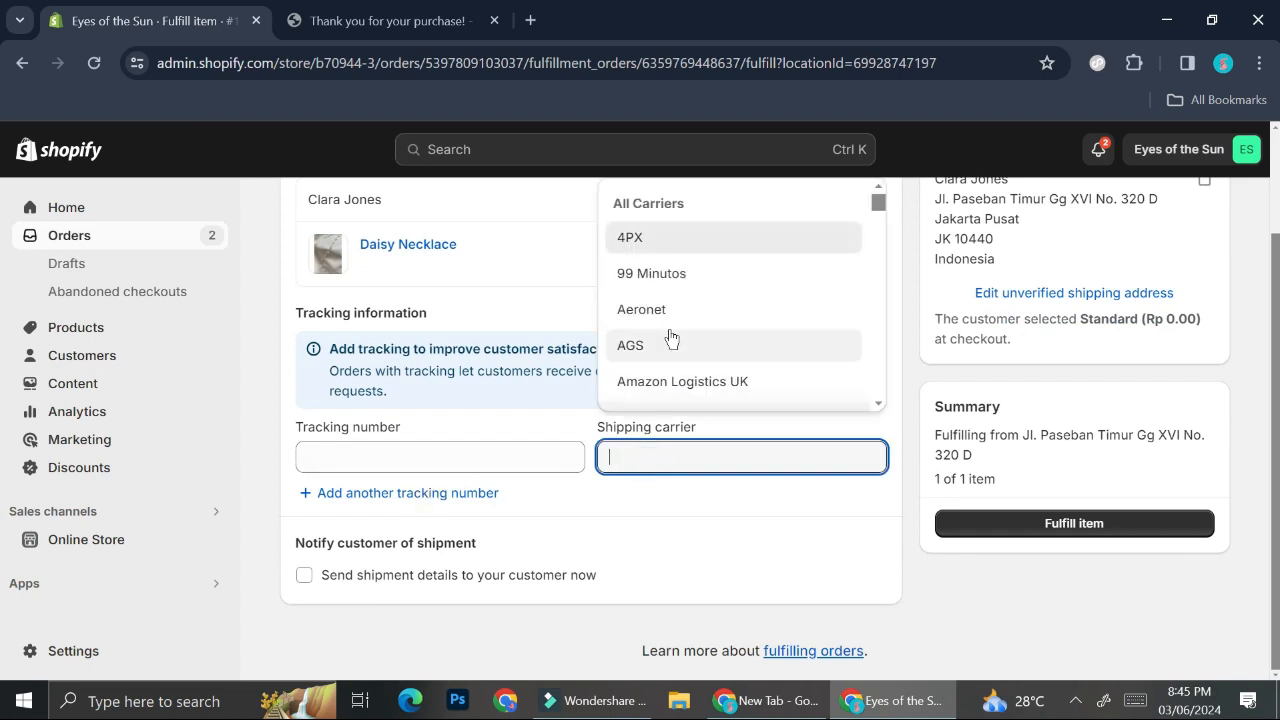
pyautogui.scroll(-5, 670, 338)
pyautogui.scroll(-8, 670, 338)
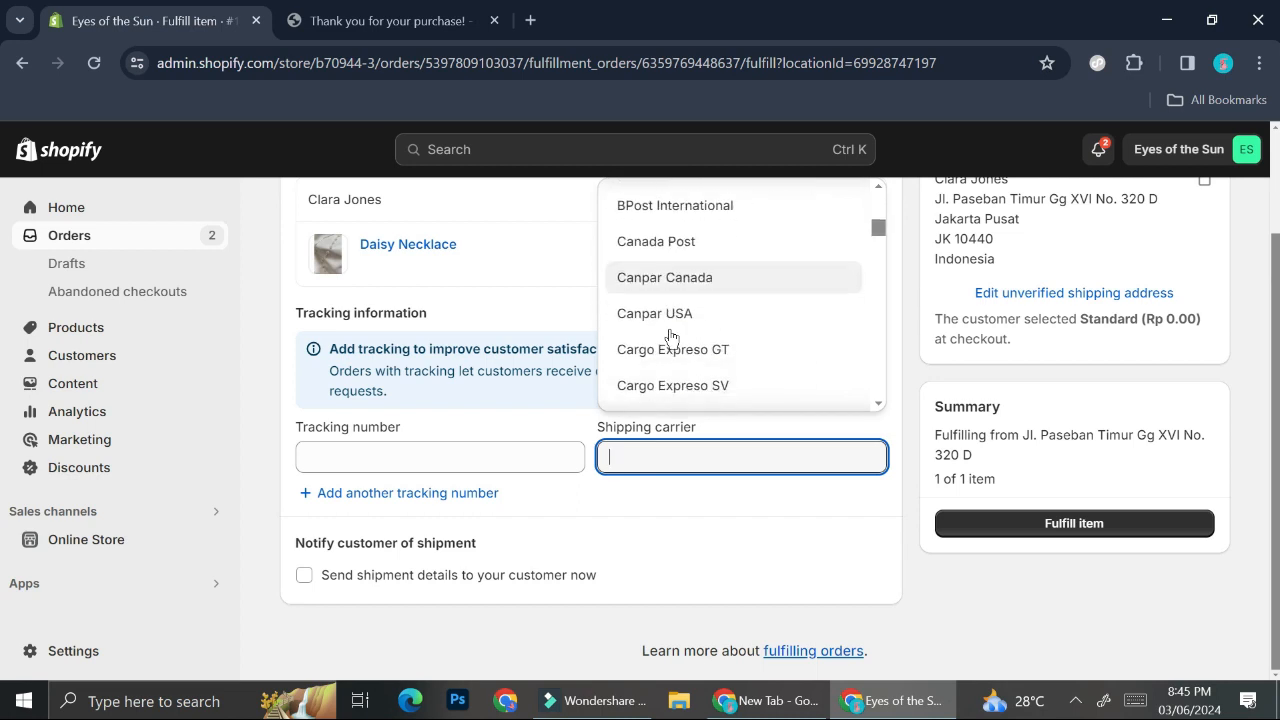
pyautogui.scroll(-8, 670, 338)
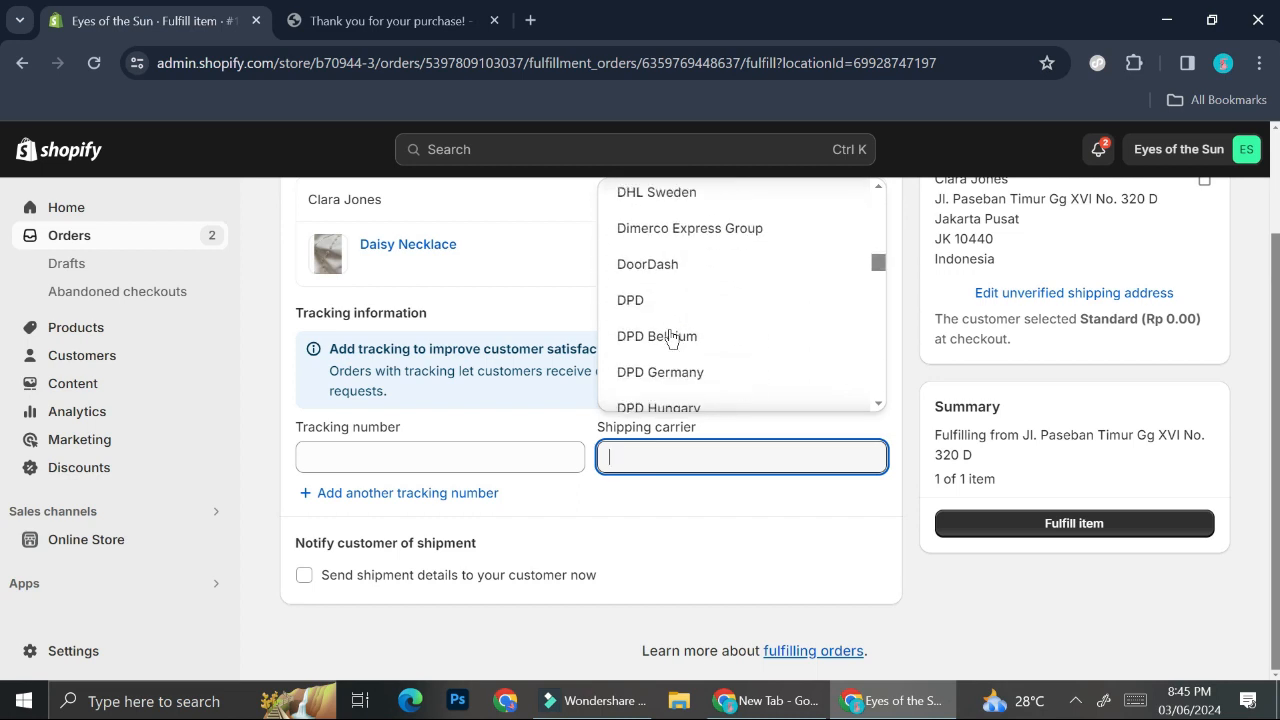
pyautogui.scroll(-10, 670, 338)
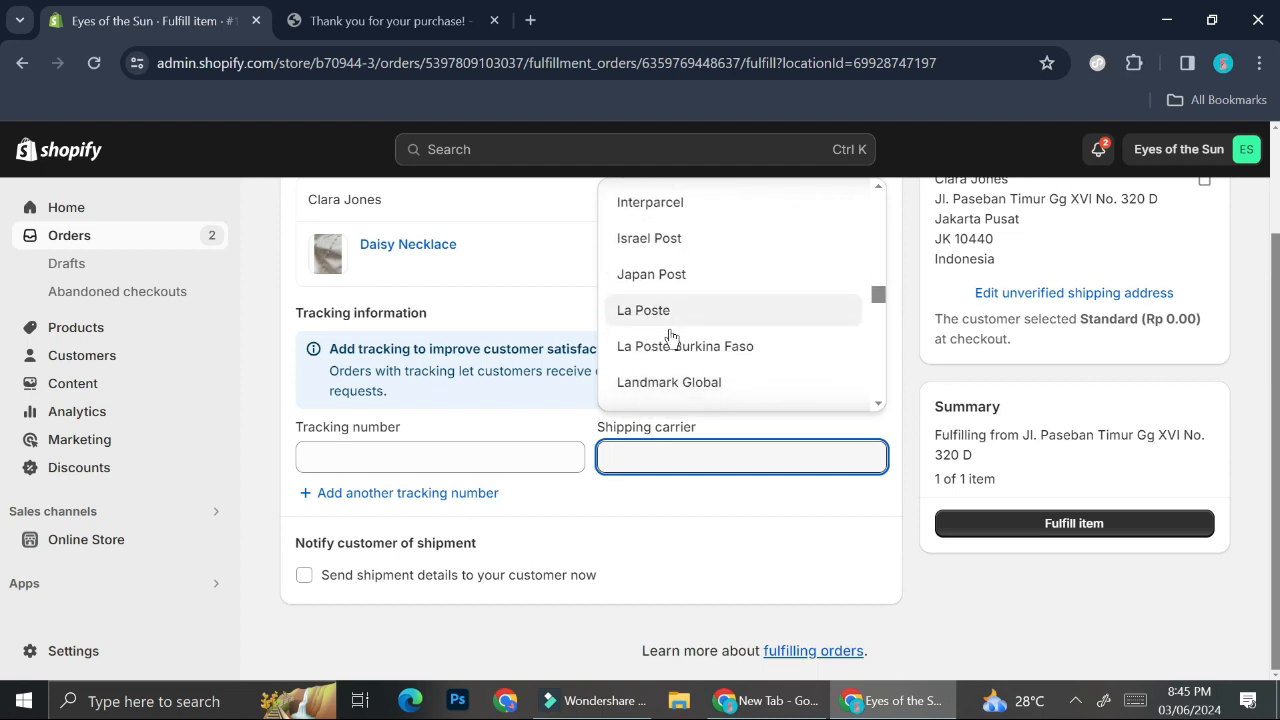
pyautogui.scroll(-8, 670, 338)
pyautogui.scroll(-3, 670, 338)
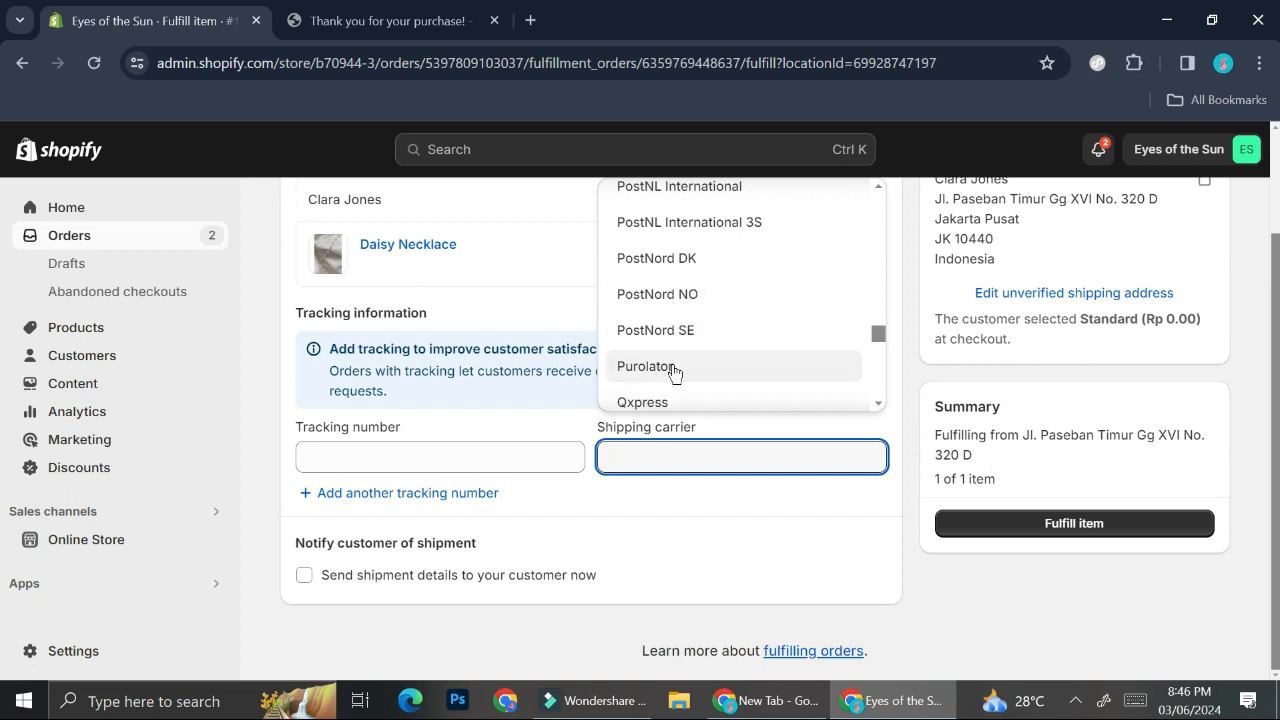
pyautogui.scroll(-5, 673, 370)
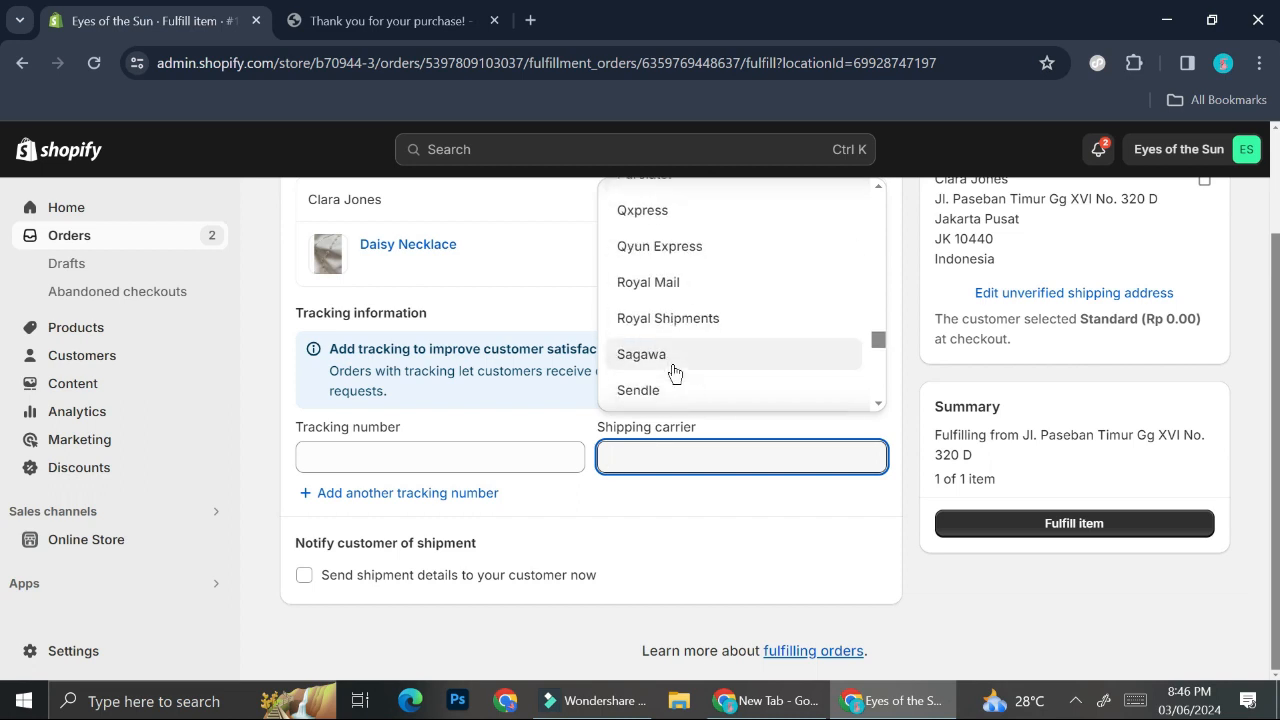
pyautogui.click(635, 520)
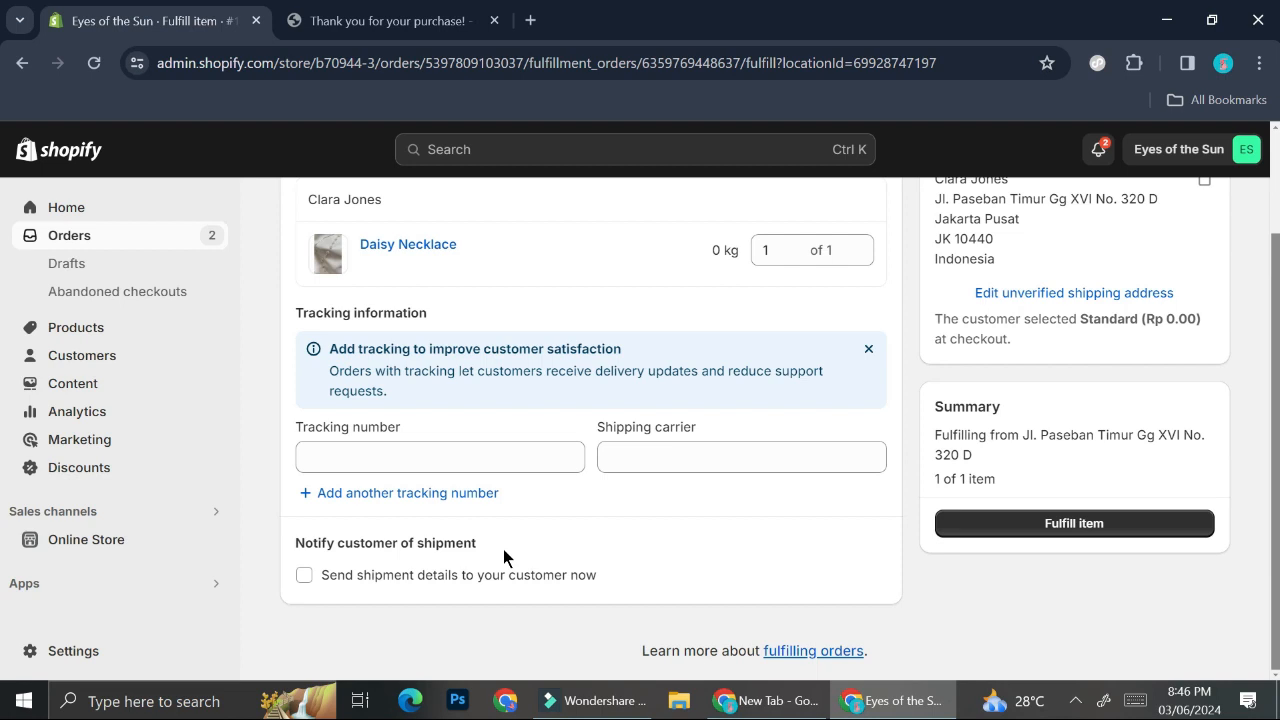
pyautogui.scroll(2, 495, 247)
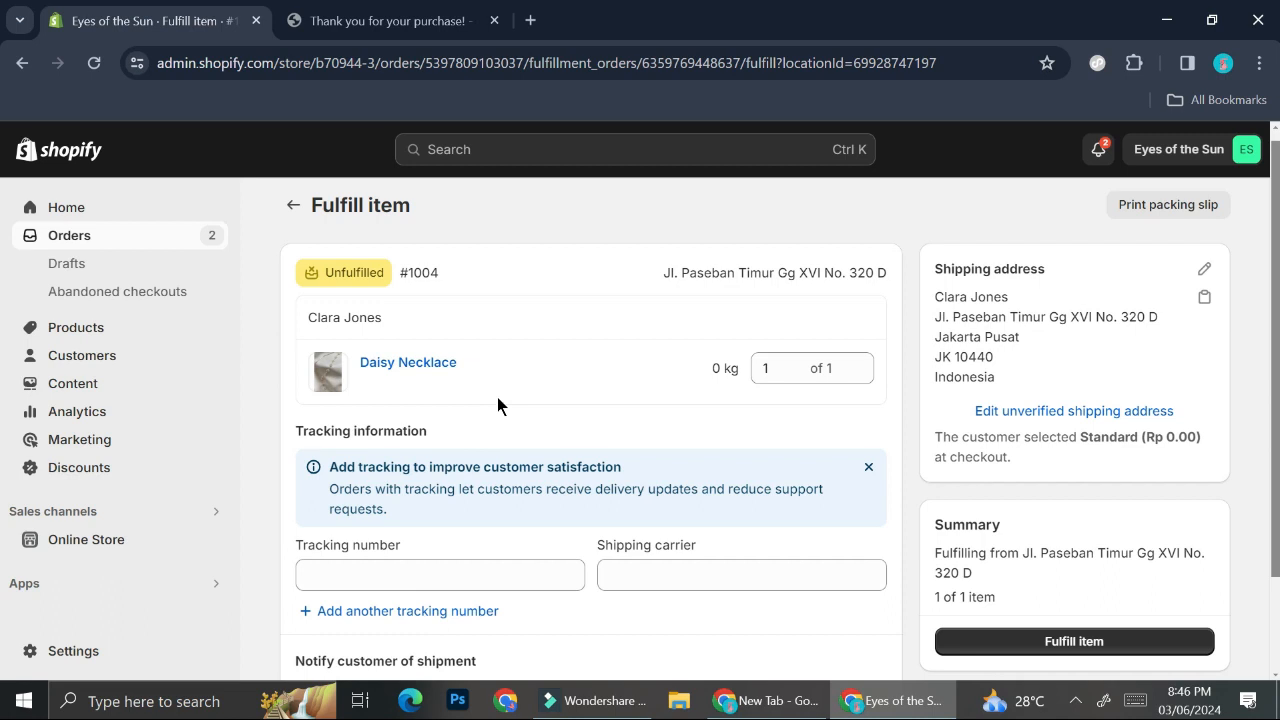
# Switch to the order confirmation page and go back through the checkout pages towards the online store
pyautogui.click(385, 20)
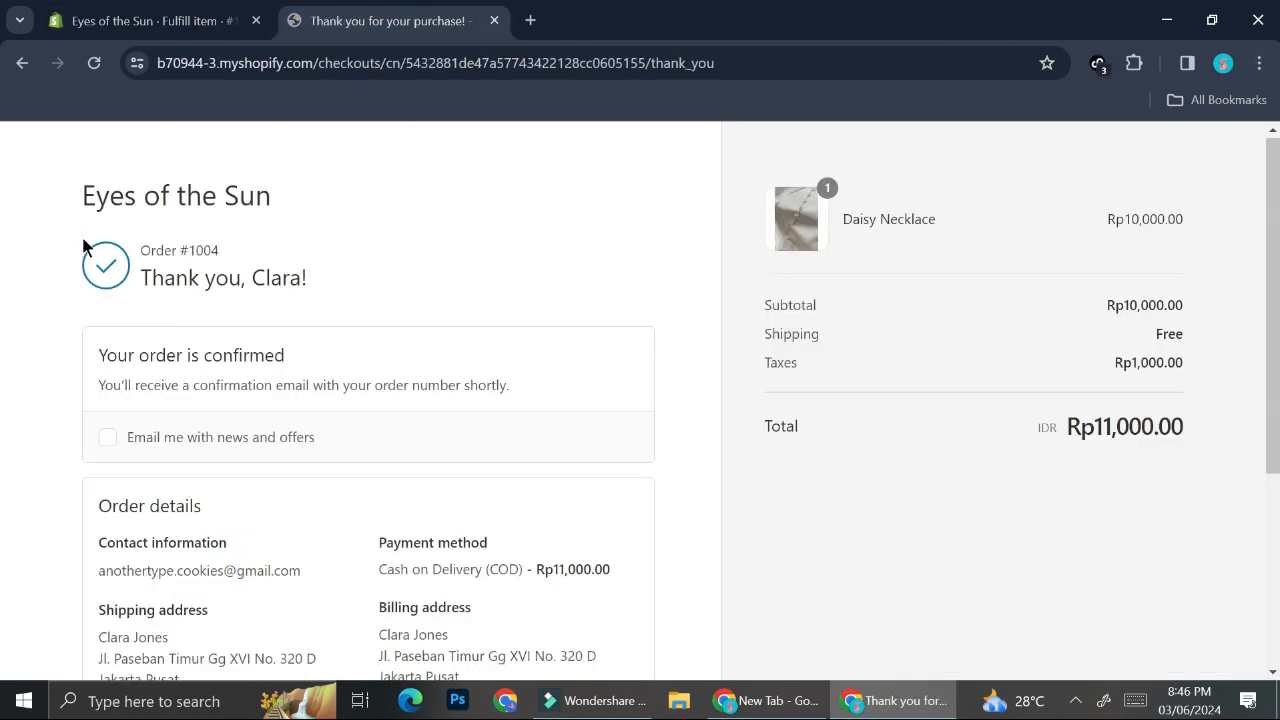
pyautogui.click(25, 78)
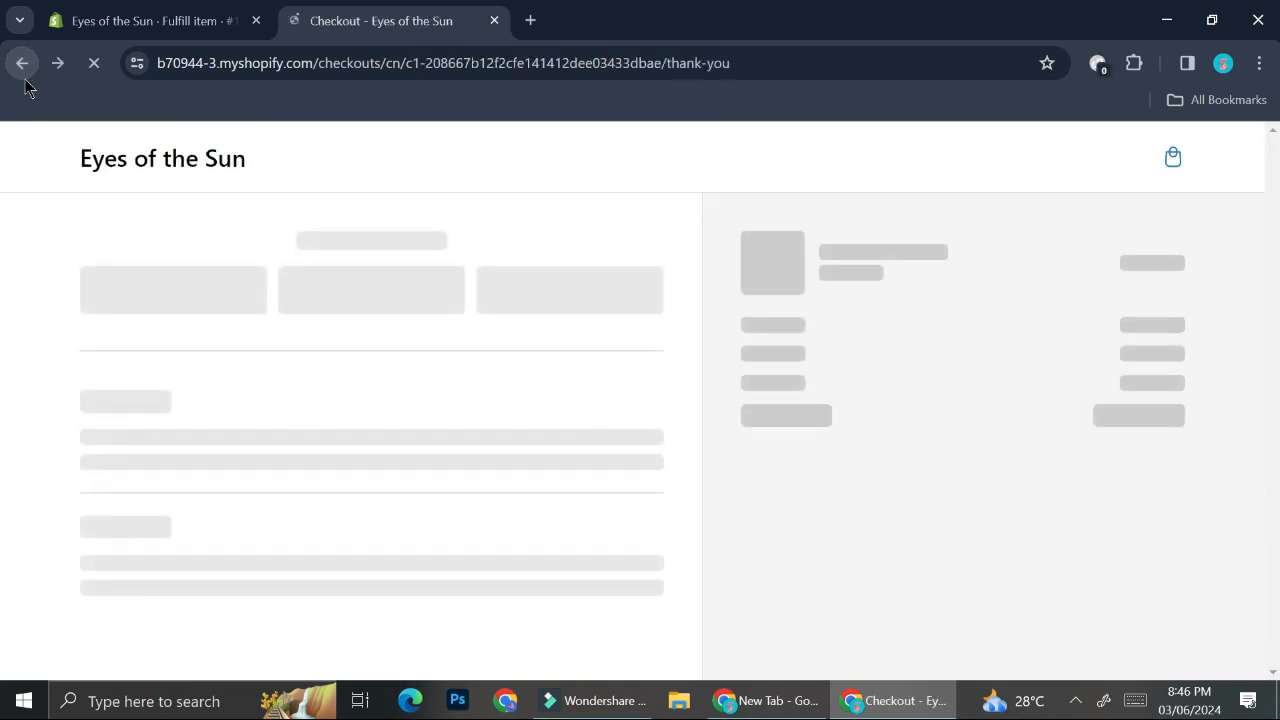
pyautogui.click(24, 84)
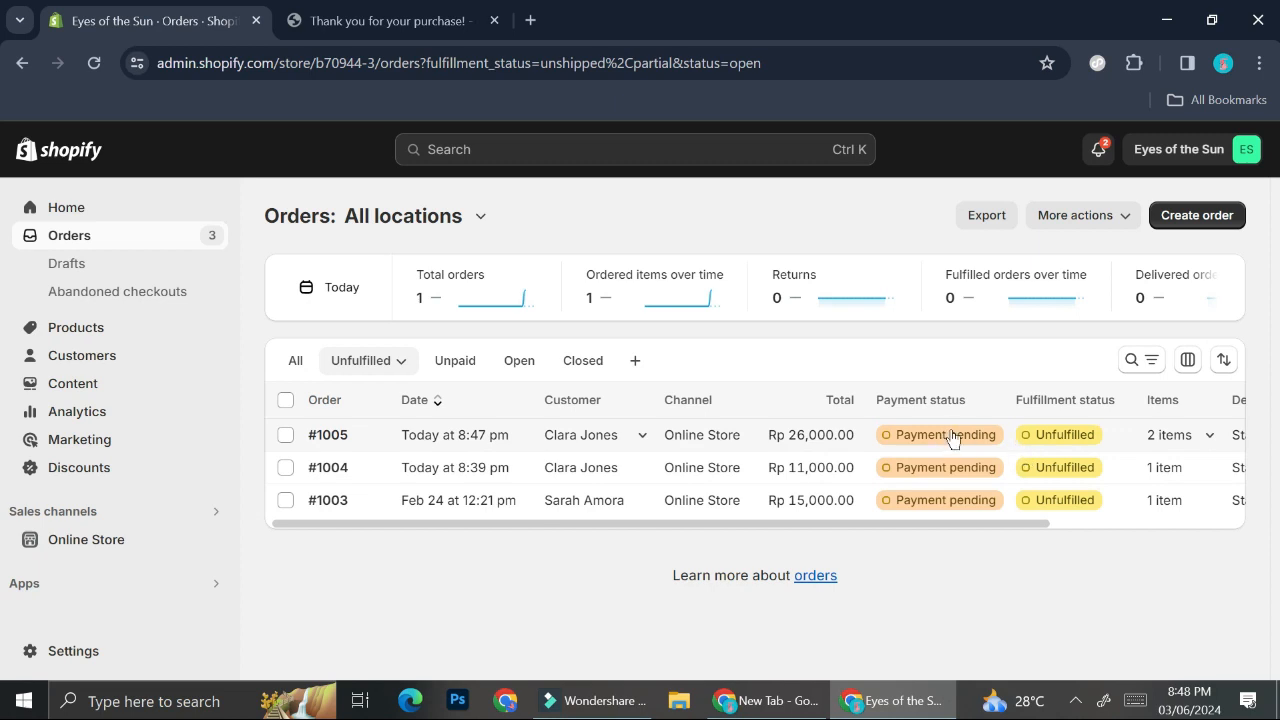
# Open the newest unfulfilled order and examine its Daisy Necklace and Dragon Ring fulfillment sections, payment summary and customer details
pyautogui.click(1070, 437)
pyautogui.scroll(-1, 321, 375)
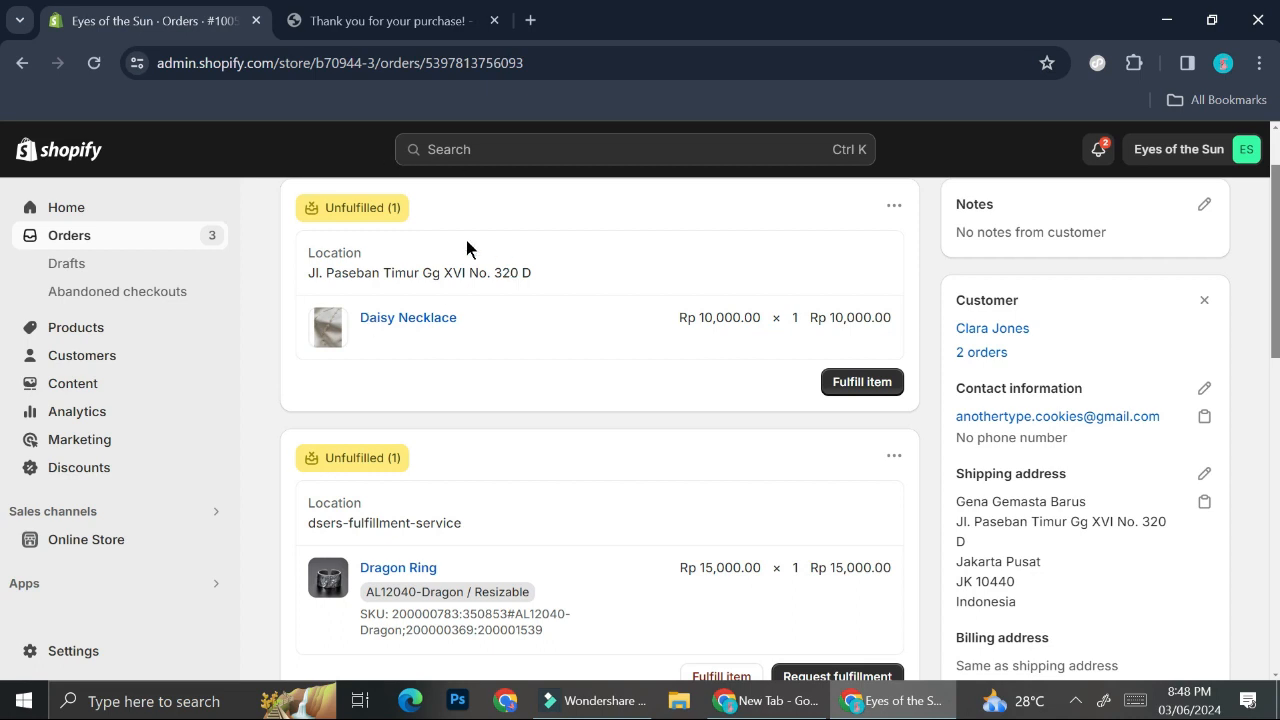
pyautogui.scroll(-2, 497, 310)
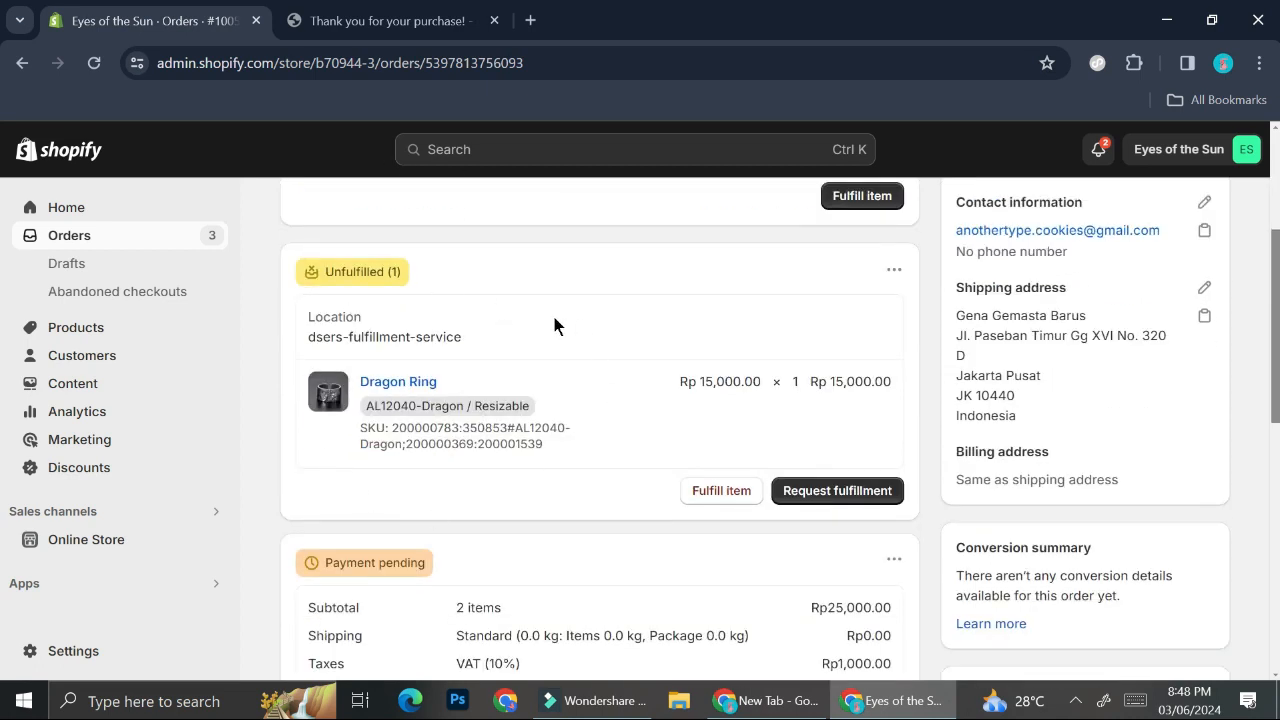
pyautogui.scroll(3, 762, 339)
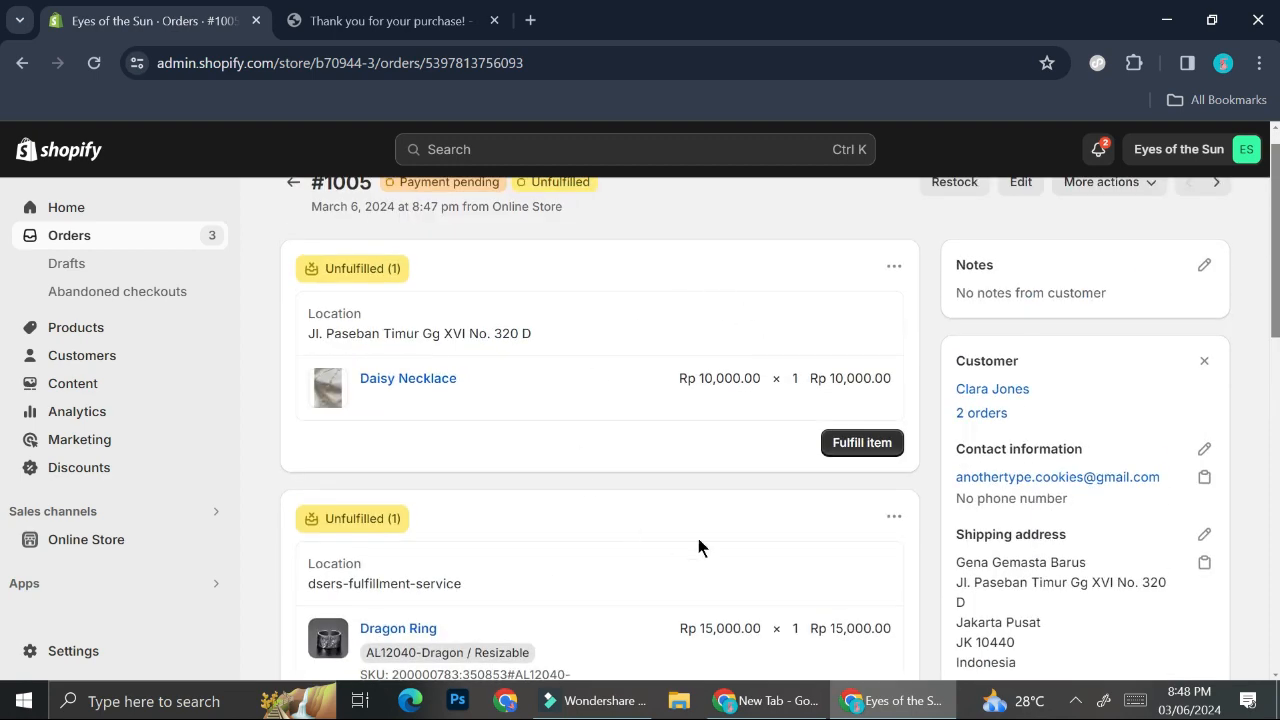
pyautogui.scroll(-2, 746, 460)
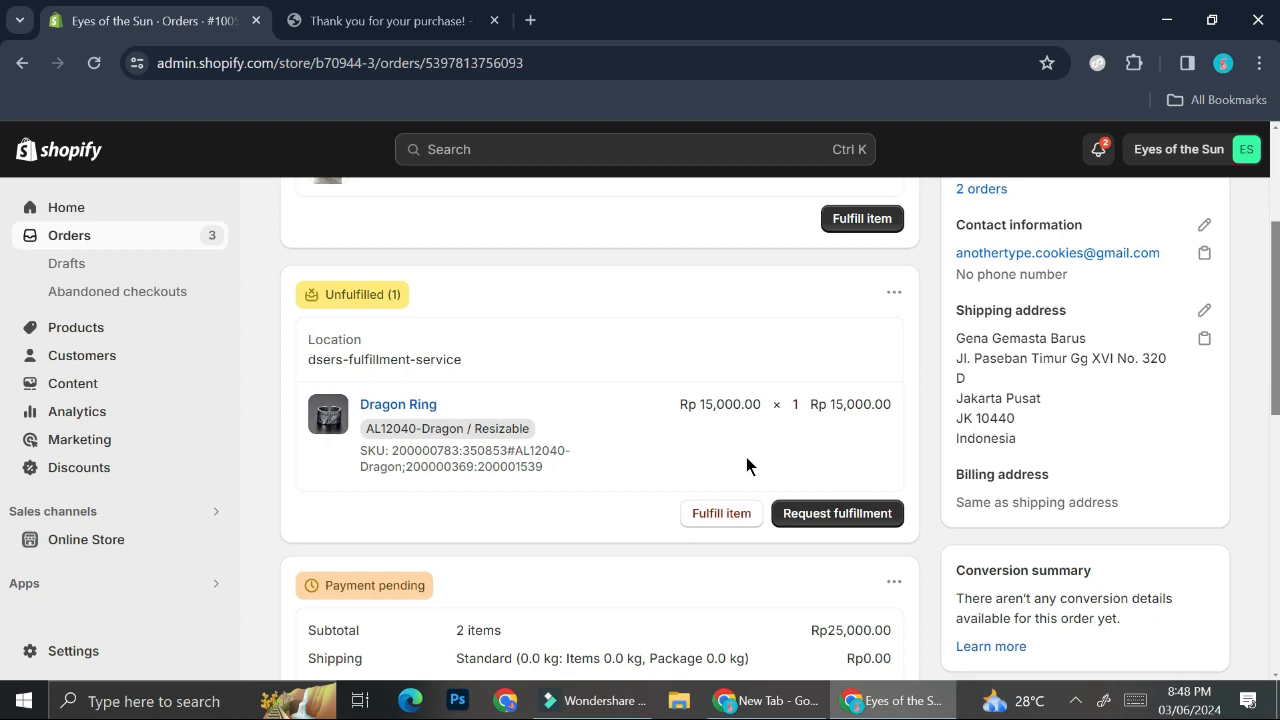
pyautogui.scroll(-1, 746, 457)
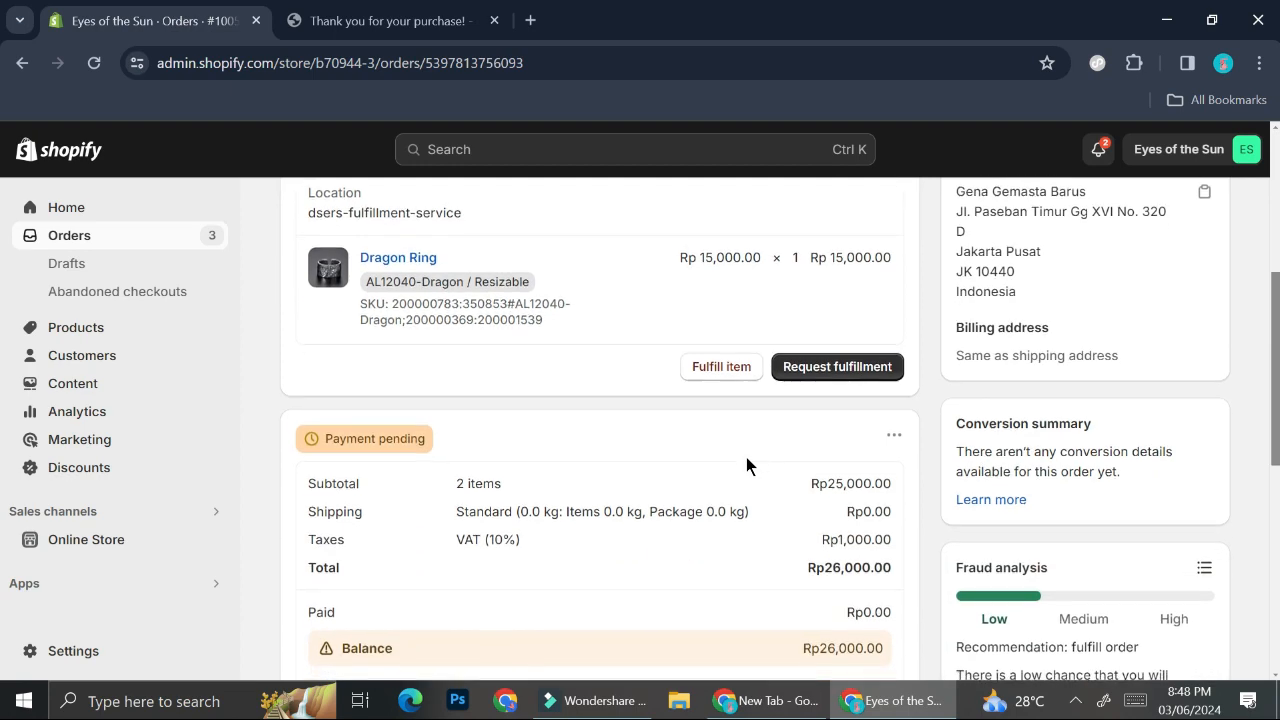
pyautogui.scroll(2, 746, 457)
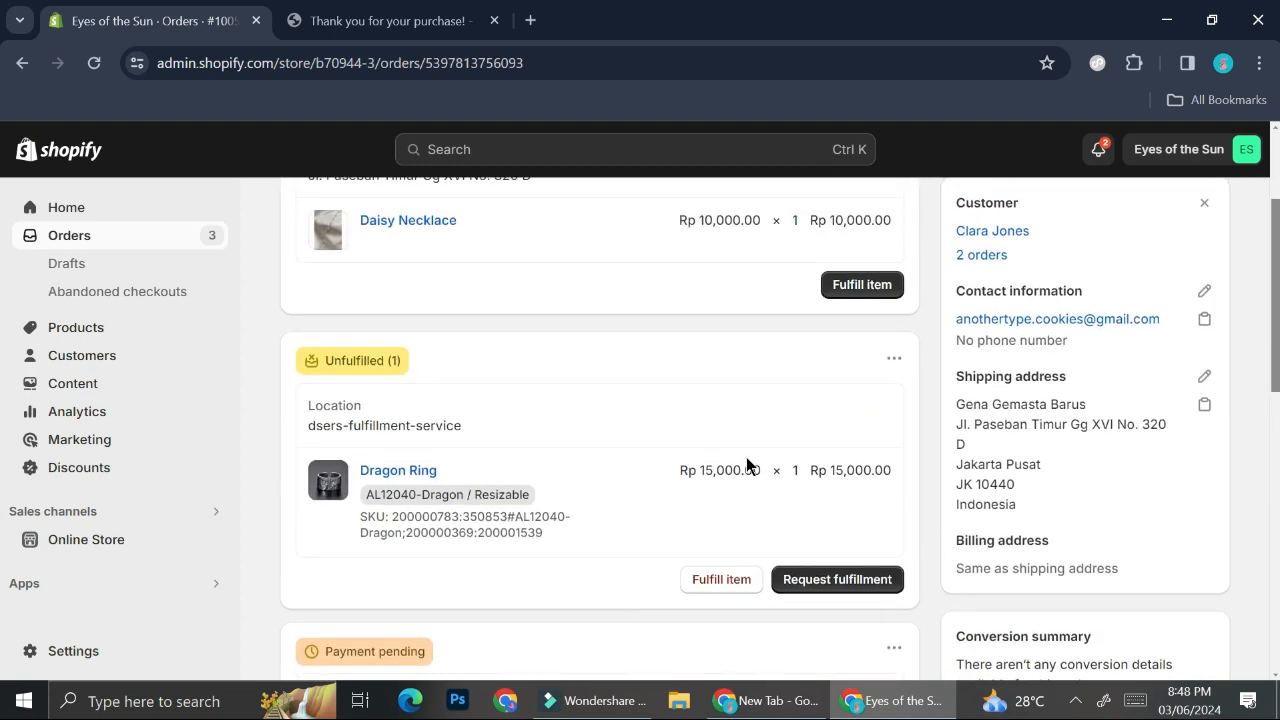
pyautogui.scroll(1, 746, 466)
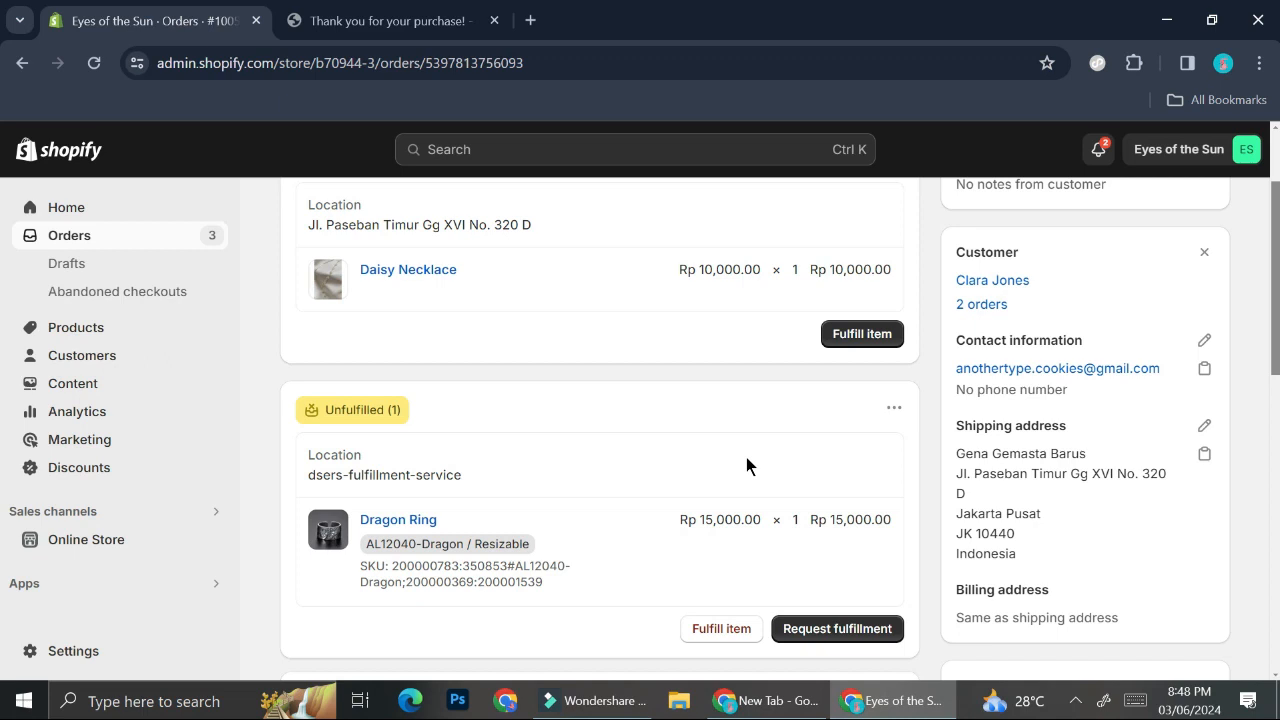
# Fulfill the Daisy Necklace item of the two-item order with quantity 1, leaving tracking and customer notification unset
pyautogui.click(862, 333)
pyautogui.click(820, 477)
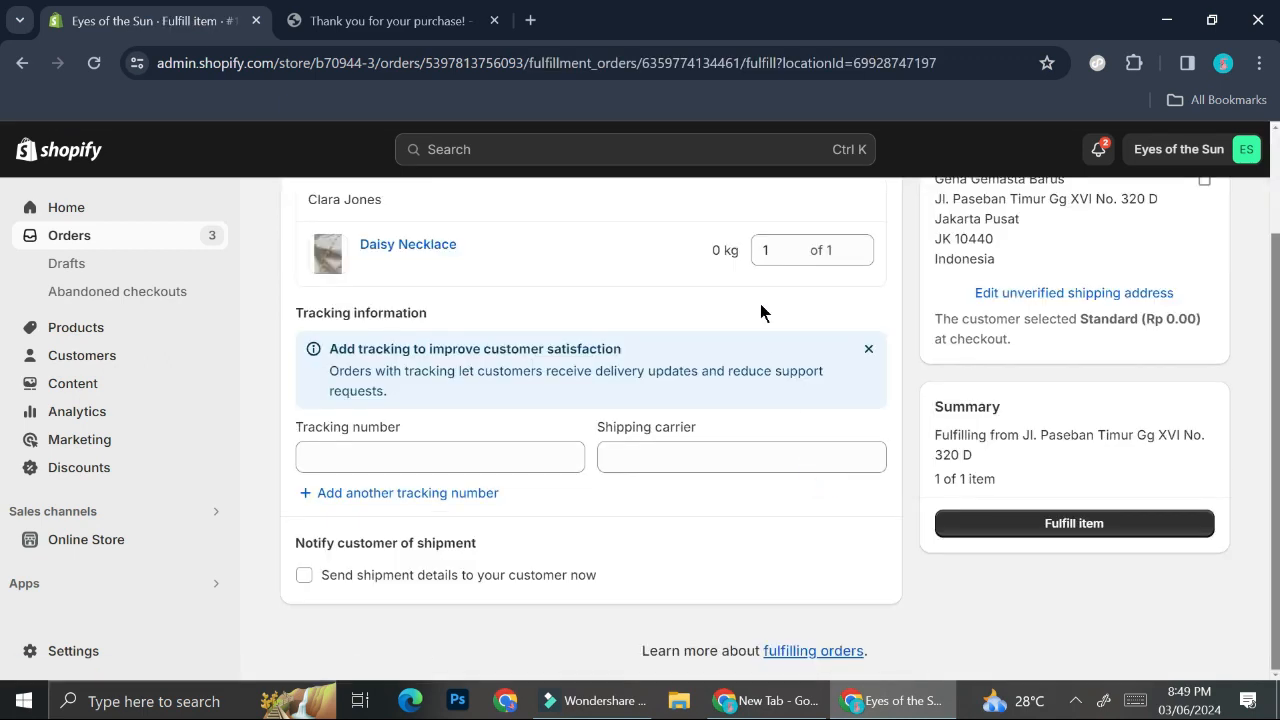
pyautogui.scroll(2, 760, 305)
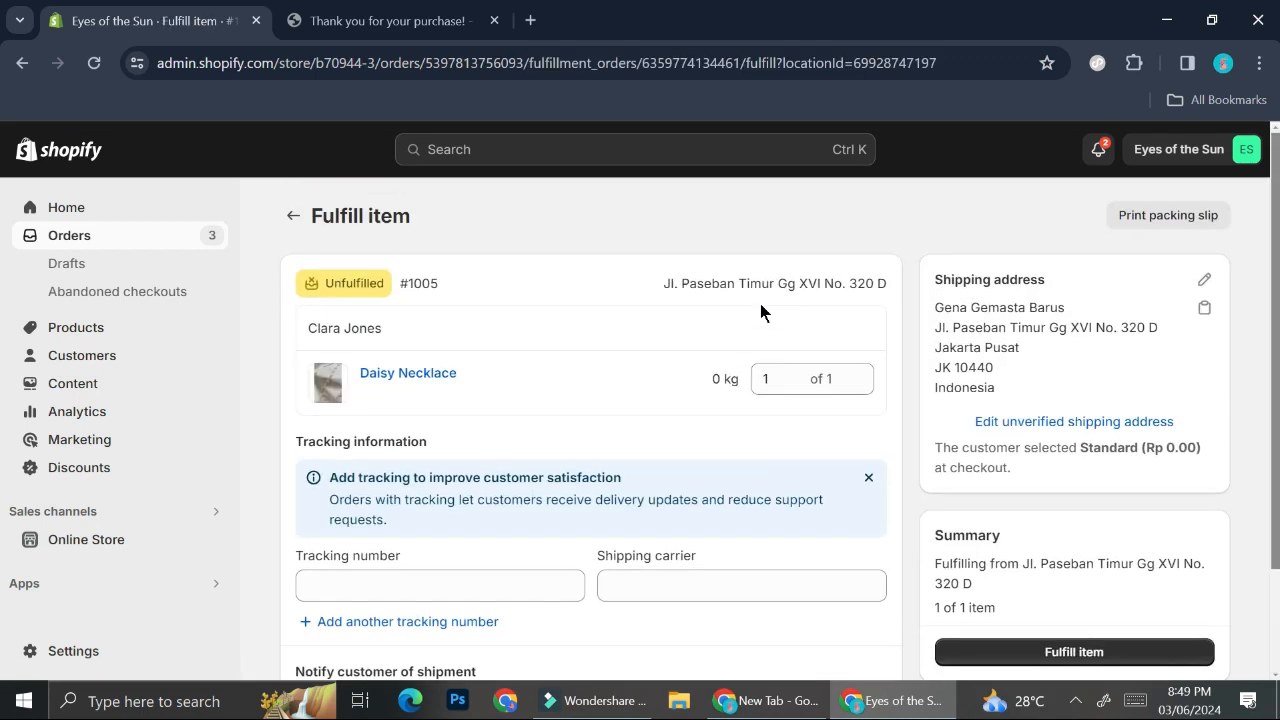
pyautogui.scroll(-2, 760, 305)
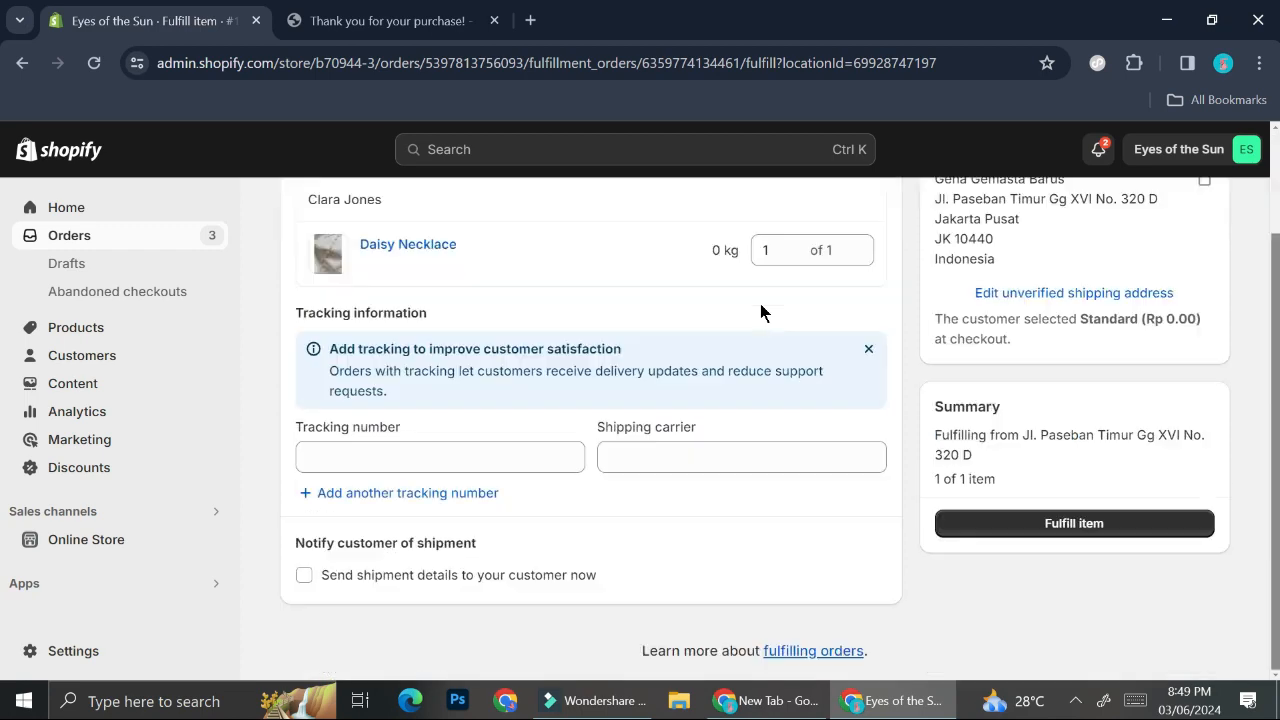
pyautogui.click(1052, 528)
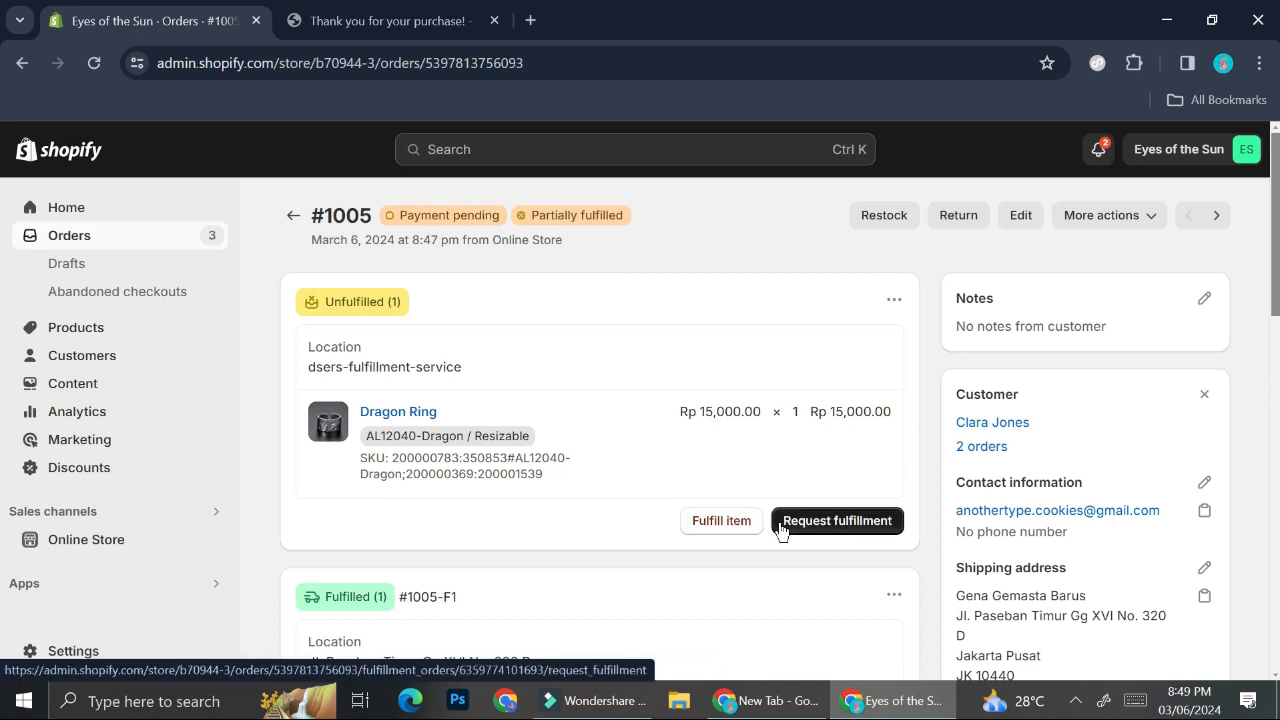
# Fulfill the order's remaining Dragon Ring item manually from dsers-fulfillment-service with quantity 1 and no tracking information
pyautogui.scroll(-2, 776, 408)
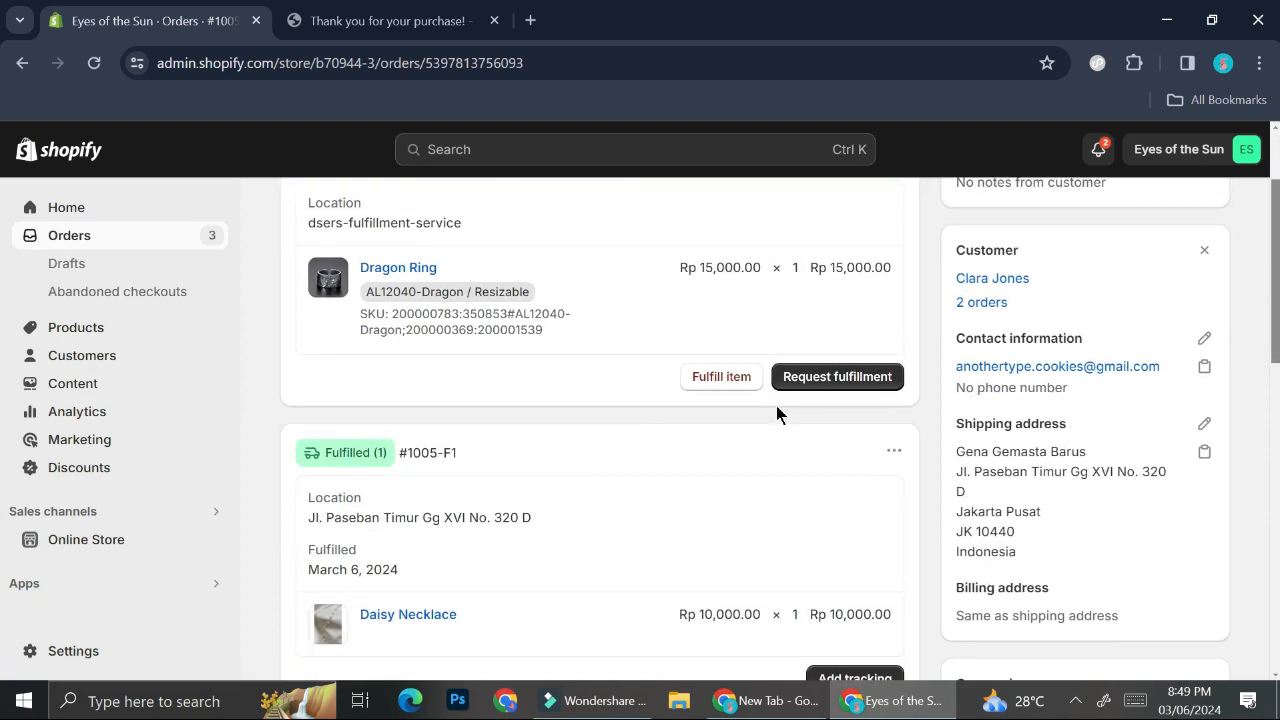
pyautogui.click(728, 373)
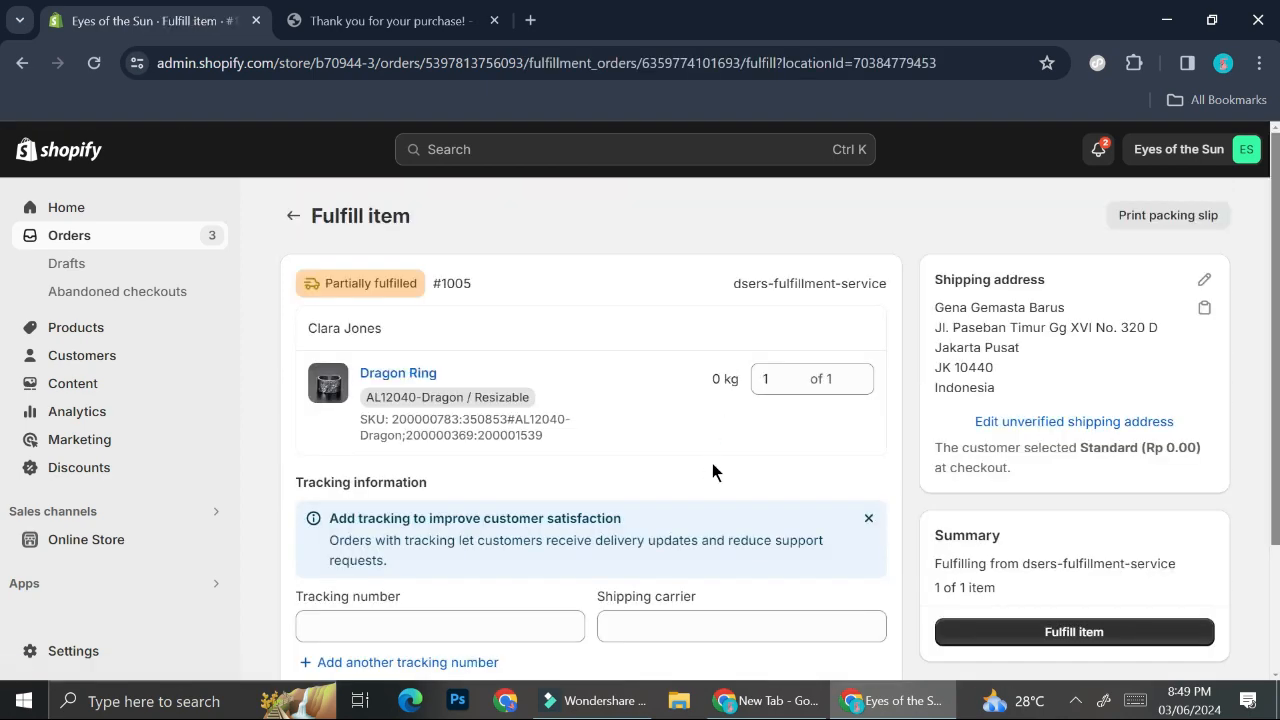
pyautogui.scroll(-1, 712, 463)
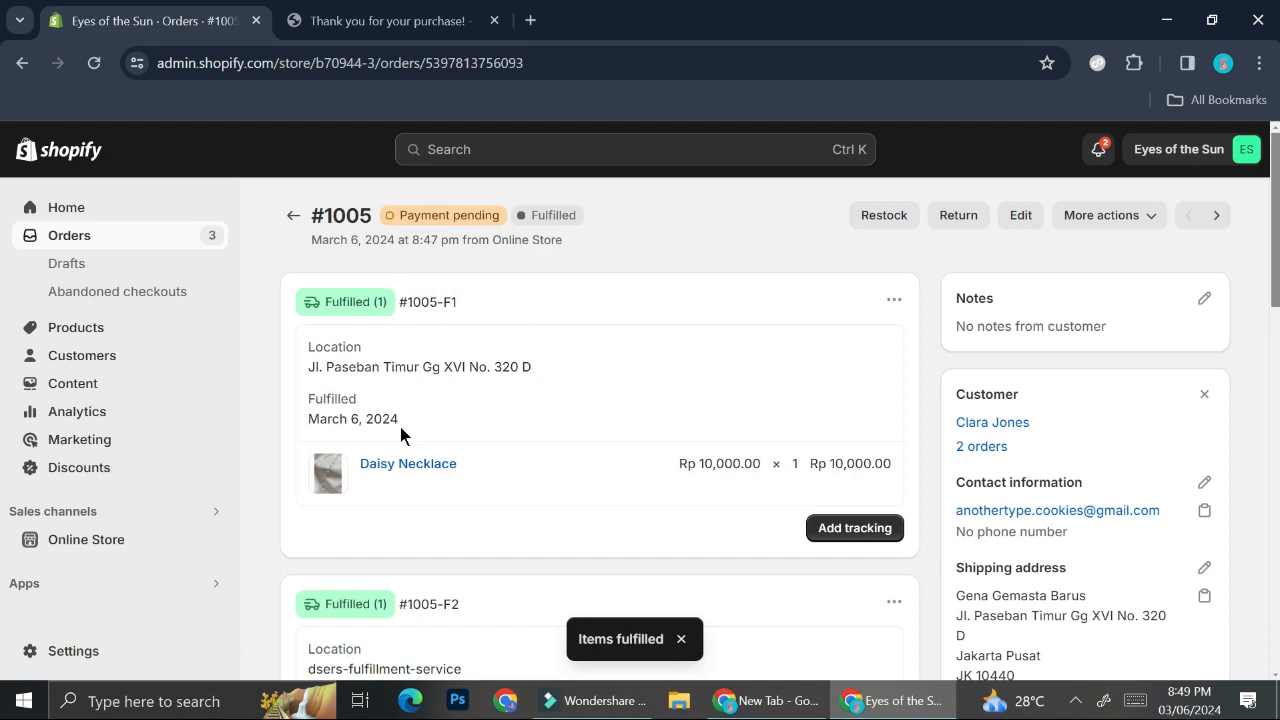
# Mark the fulfilled two-item order as paid and check its payment summary
pyautogui.scroll(-6, 585, 402)
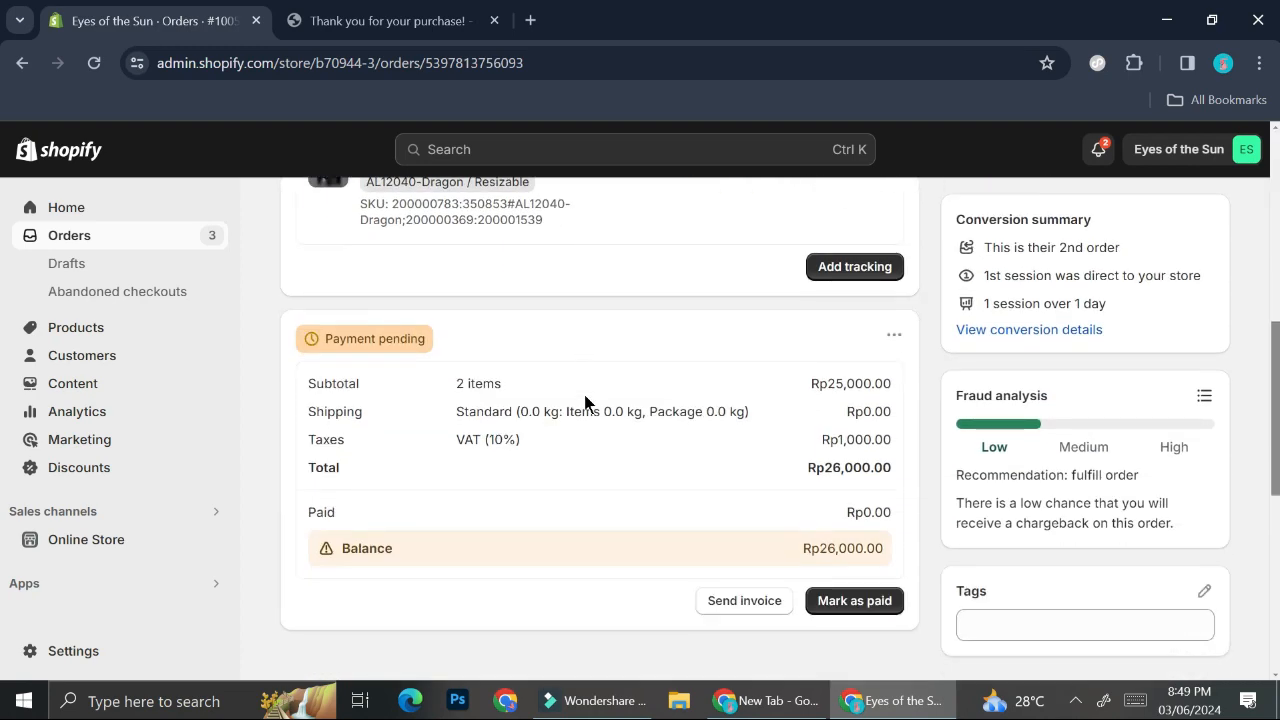
pyautogui.scroll(-3, 585, 402)
pyautogui.click(836, 442)
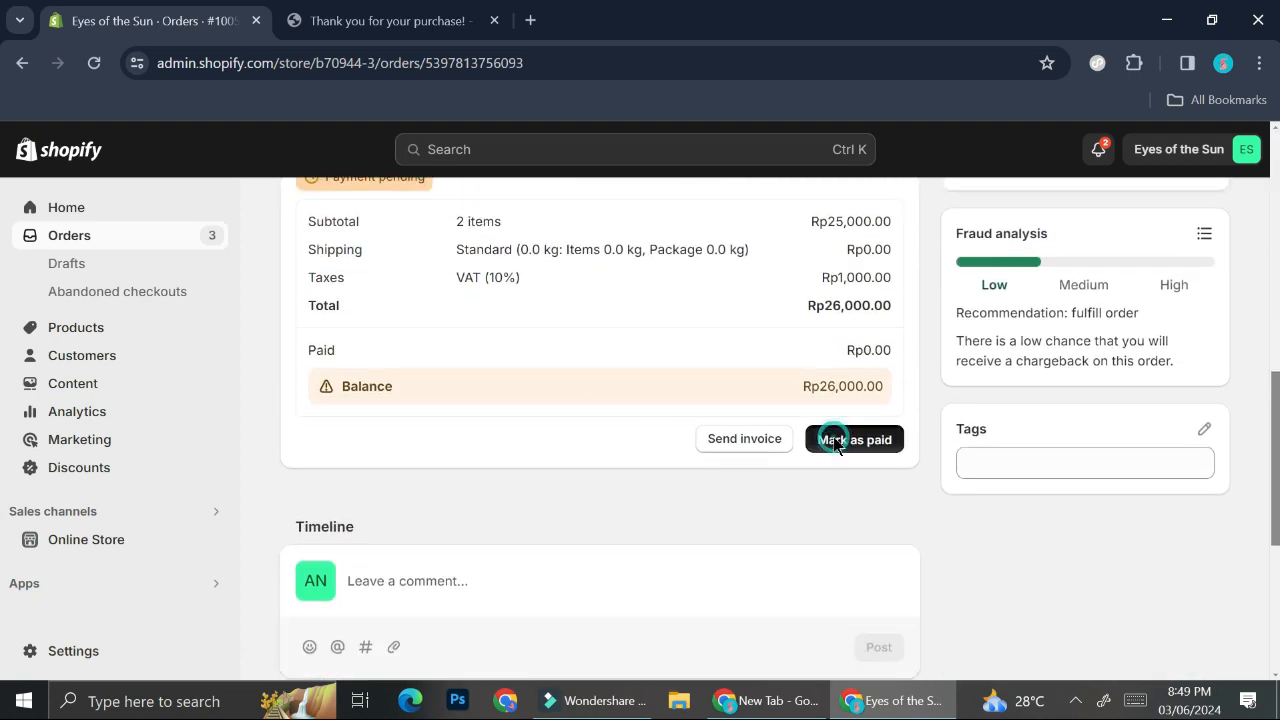
pyautogui.click(858, 472)
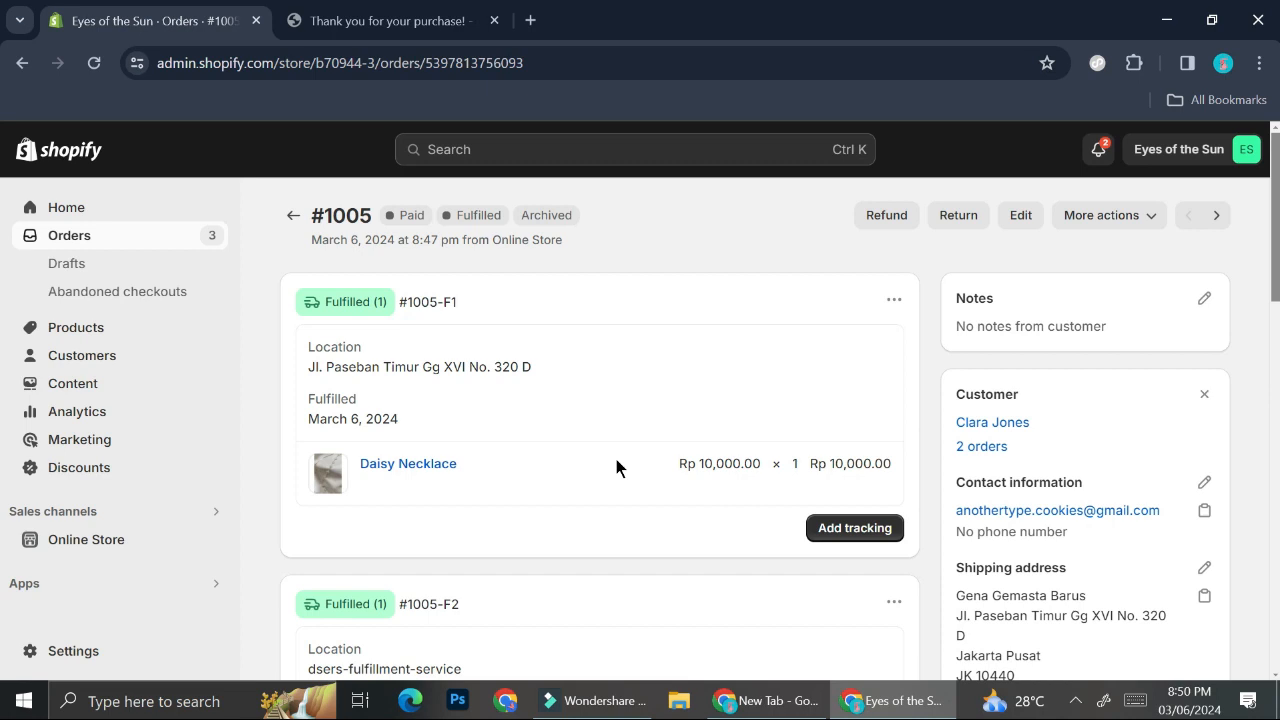
pyautogui.scroll(-5, 616, 459)
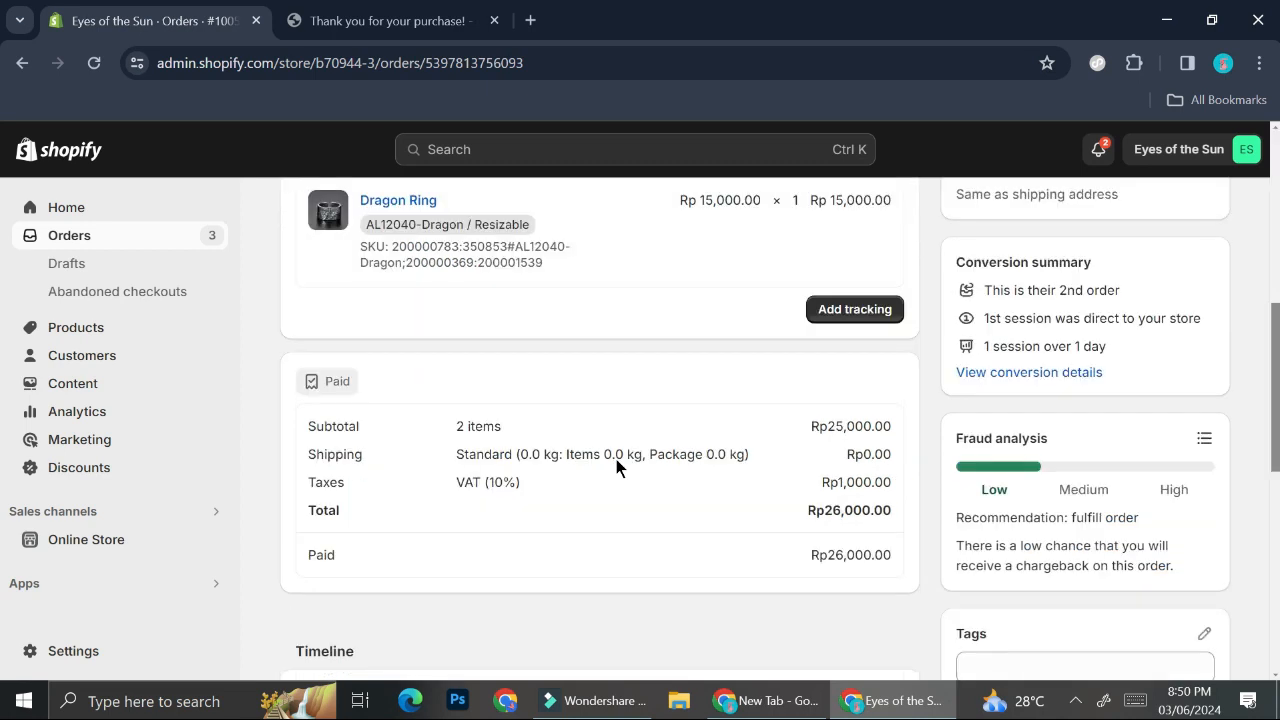